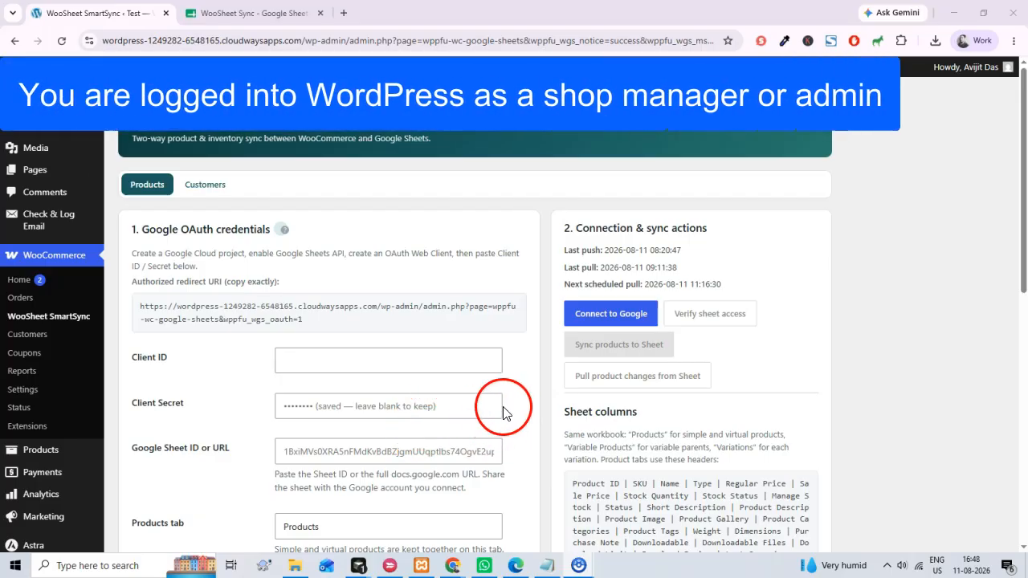
Review the WooSheet SmartSync settings page and check the active plugins for WooCommerce and WooSheet SmartSync, plus the WooSheet Sync spreadsheet.
scroll(466, 397, down, 3)
scroll(468, 316, up, 2)
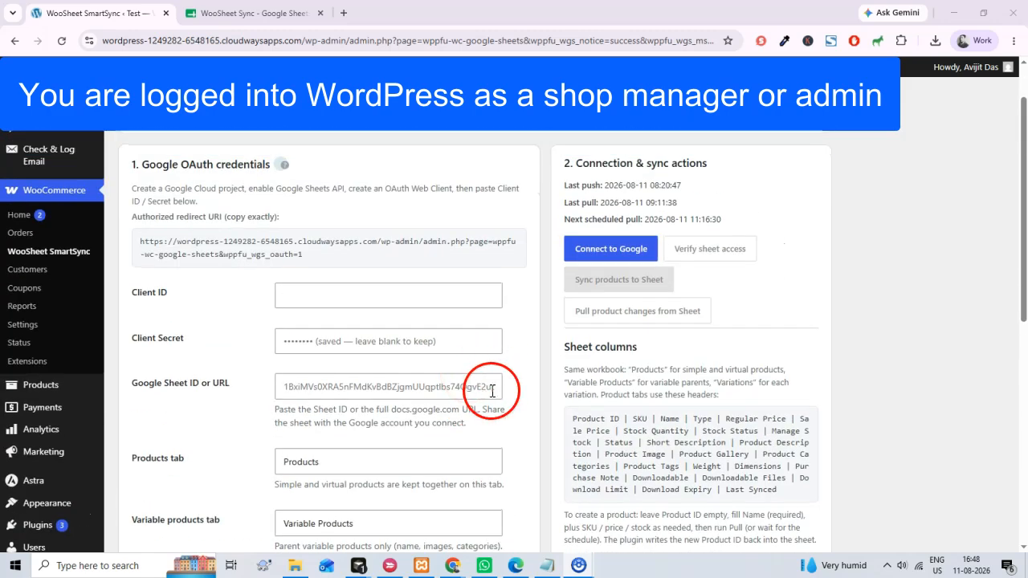
scroll(514, 370, up, 1)
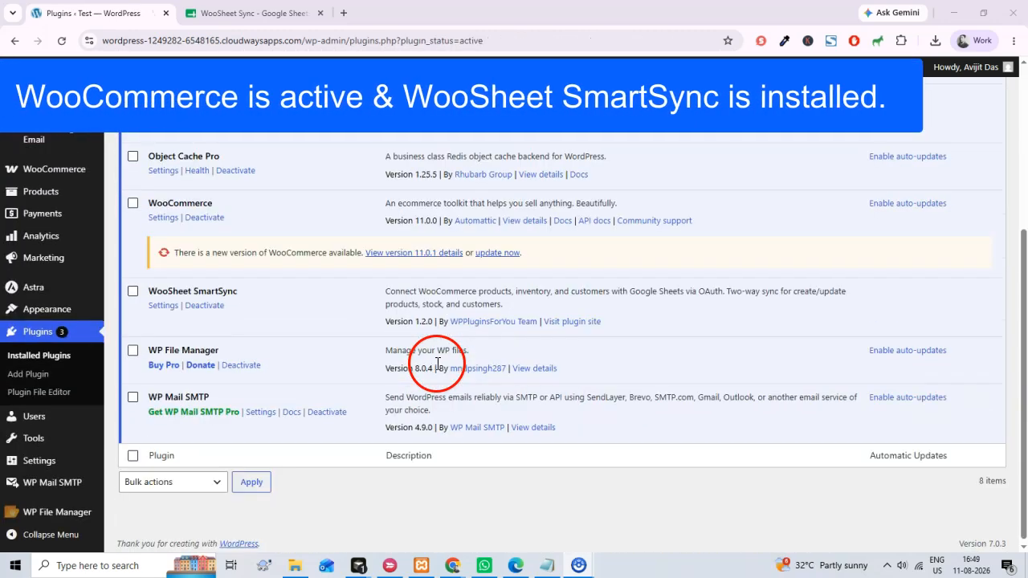
drag(149, 198, 259, 204)
drag(138, 288, 246, 284)
click(322, 318)
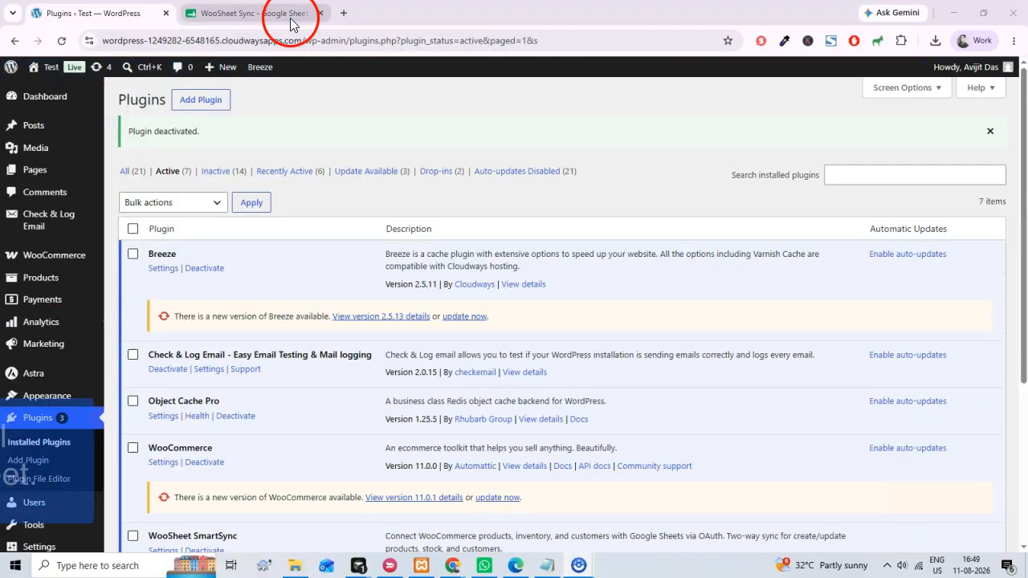
click(292, 16)
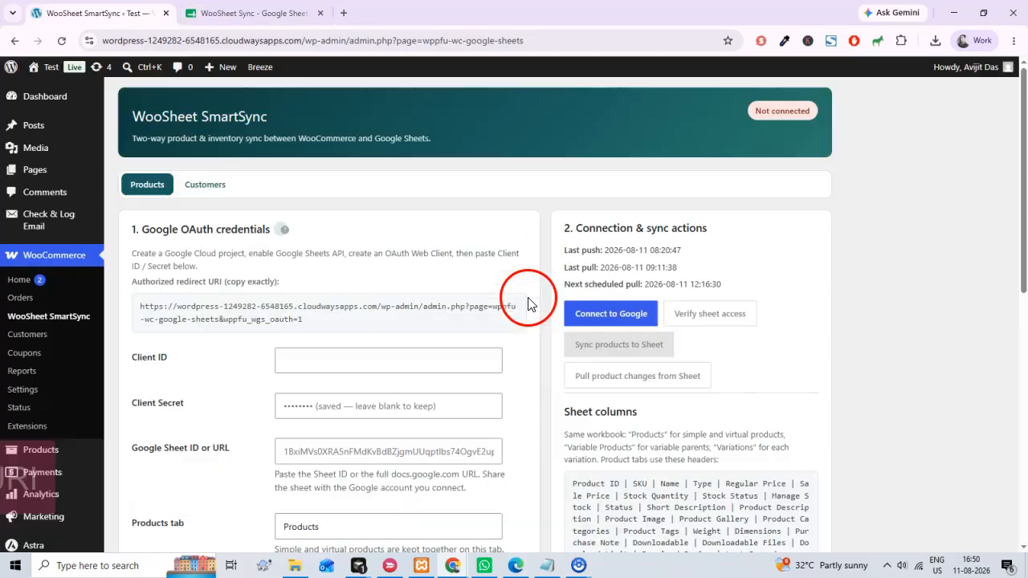
Open the help guide for getting Google OAuth credentials and go to its instructions for creating an OAuth web client.
scroll(618, 369, down, 2)
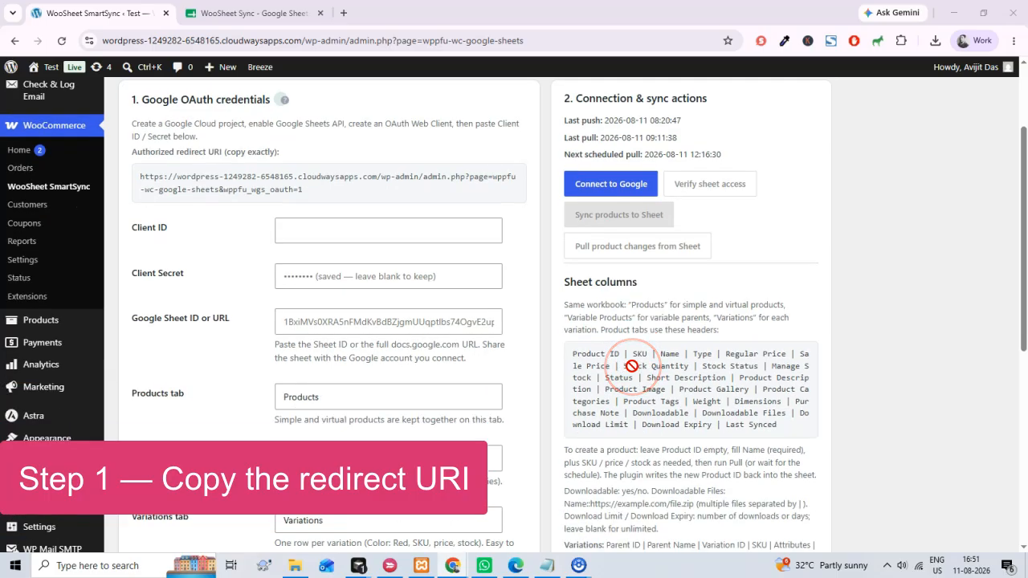
scroll(631, 366, up, 1)
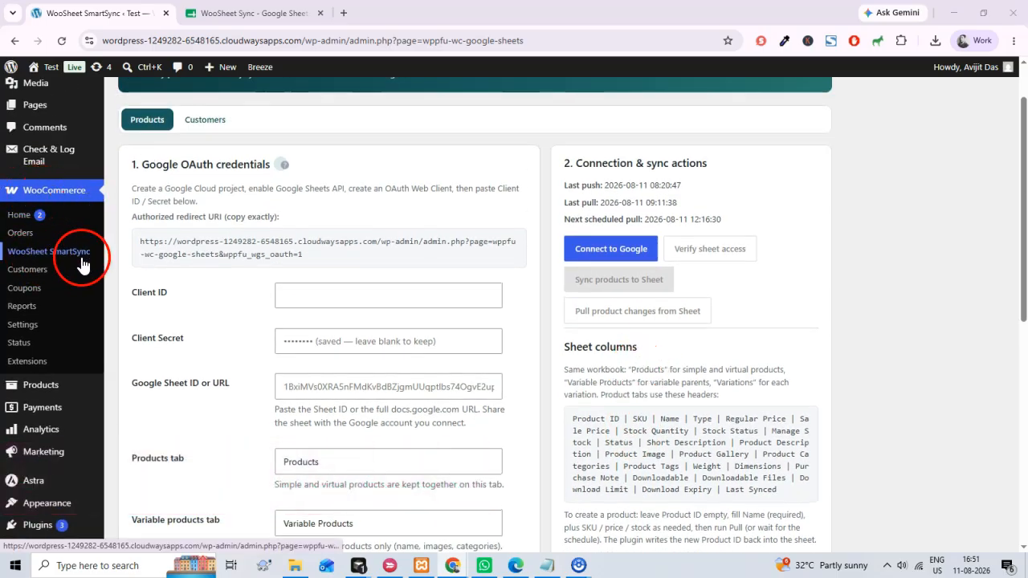
click(282, 165)
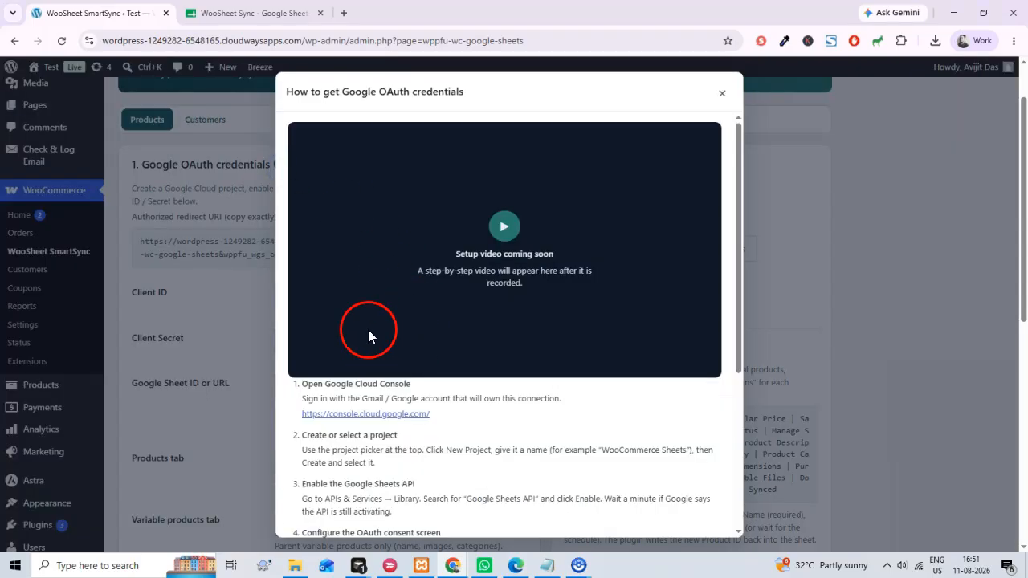
scroll(450, 385, down, 3)
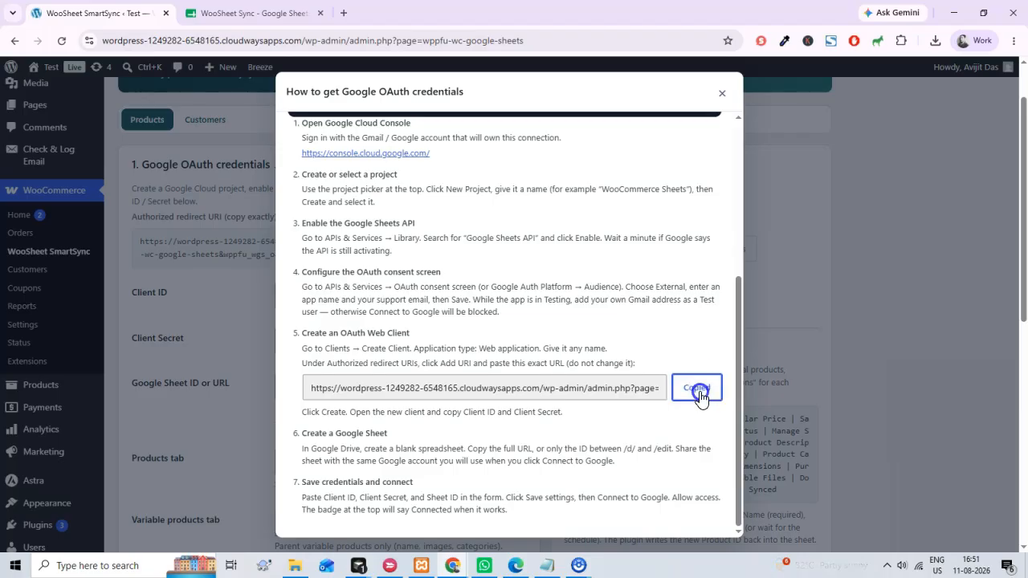
Check the complete authorized redirect URI in the guide and copy it to the clipboard.
drag(449, 385, 671, 392)
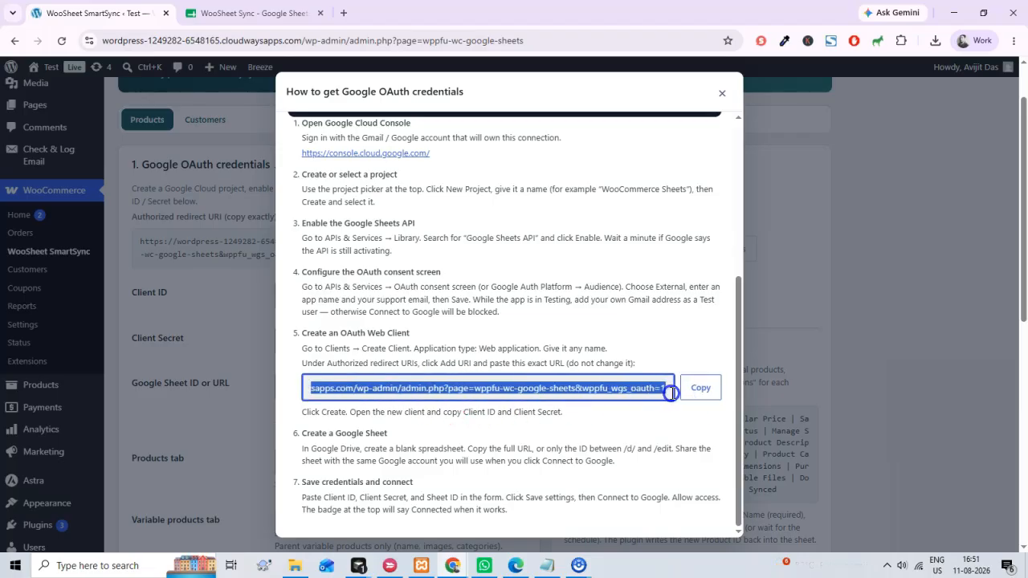
click(402, 399)
drag(345, 392, 636, 393)
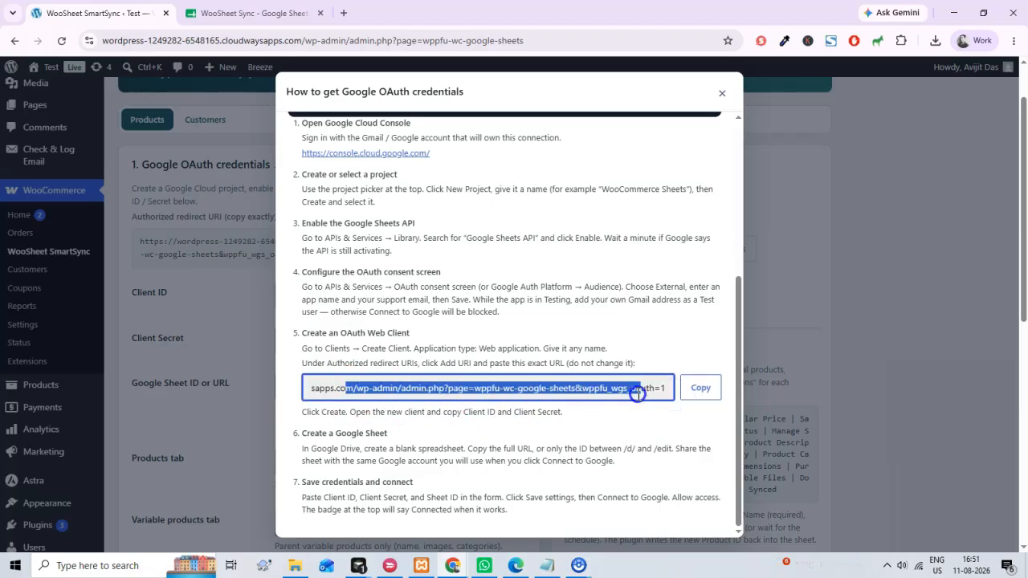
click(690, 397)
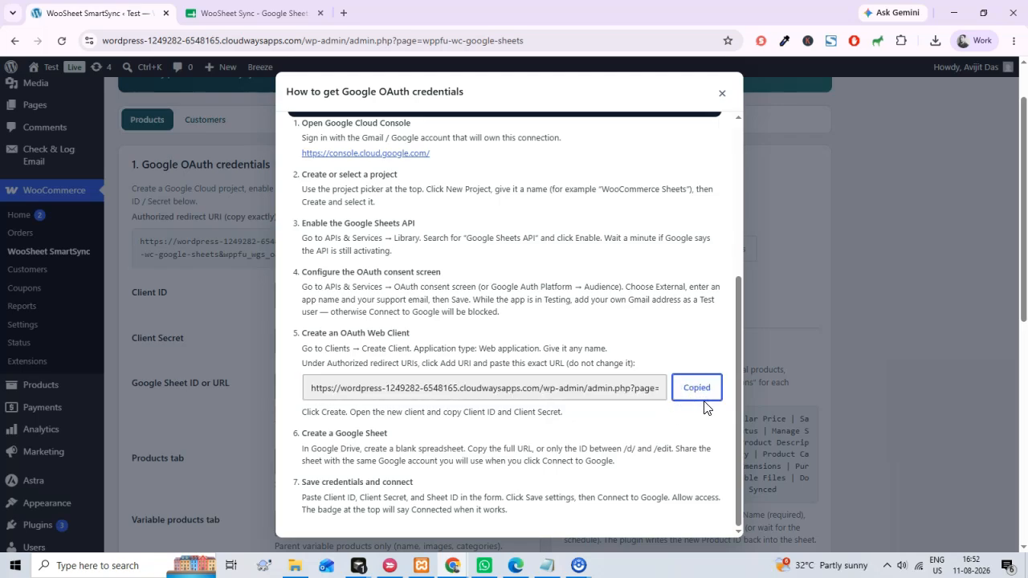
drag(310, 388, 673, 388)
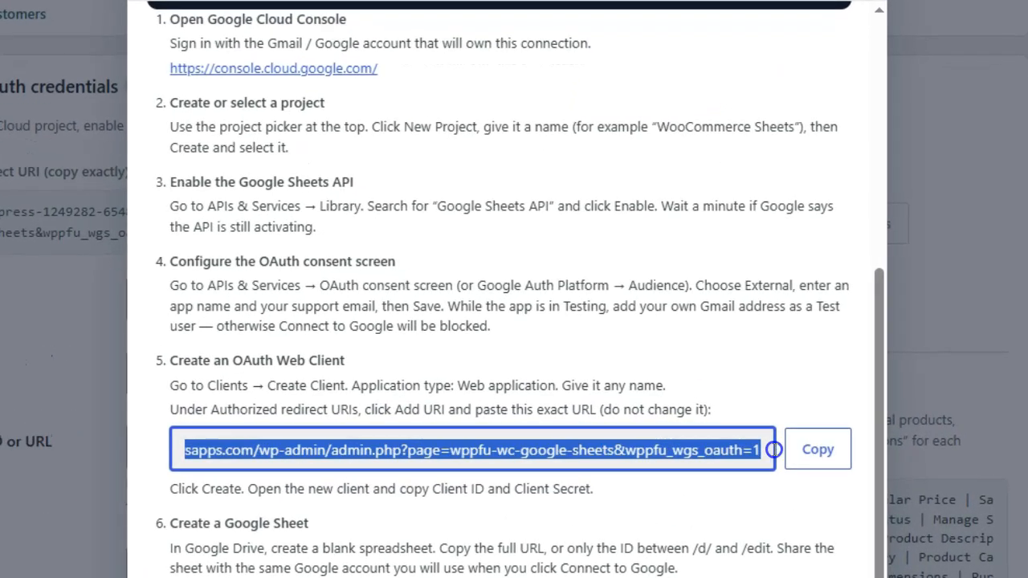
drag(774, 450, 723, 481)
click(663, 453)
drag(625, 451, 761, 454)
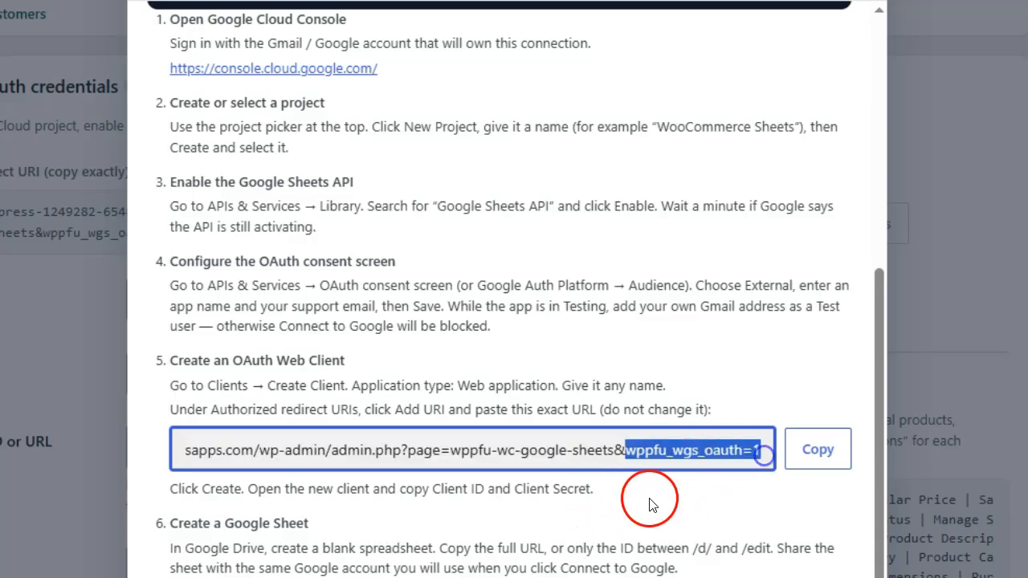
click(807, 461)
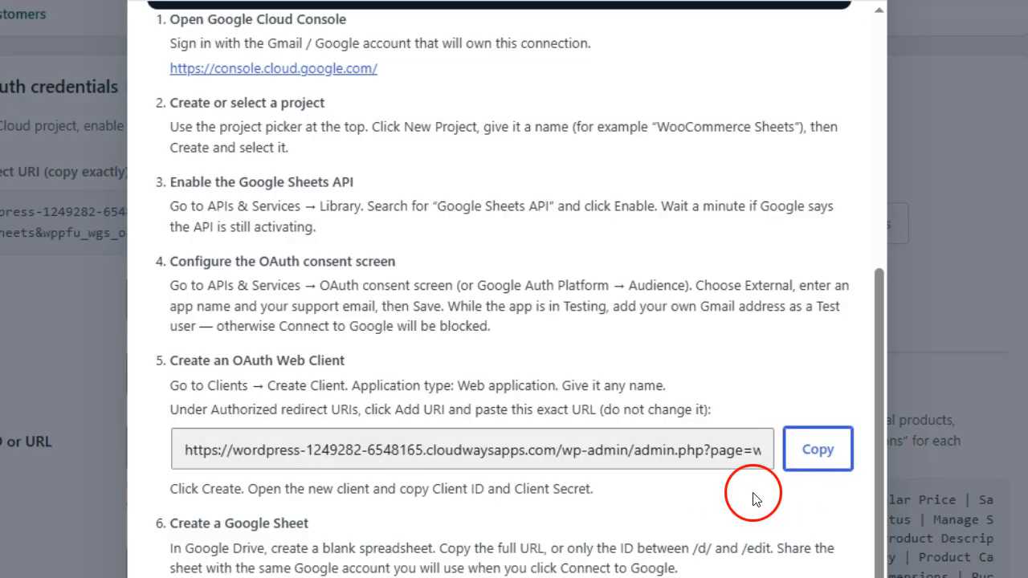
click(802, 452)
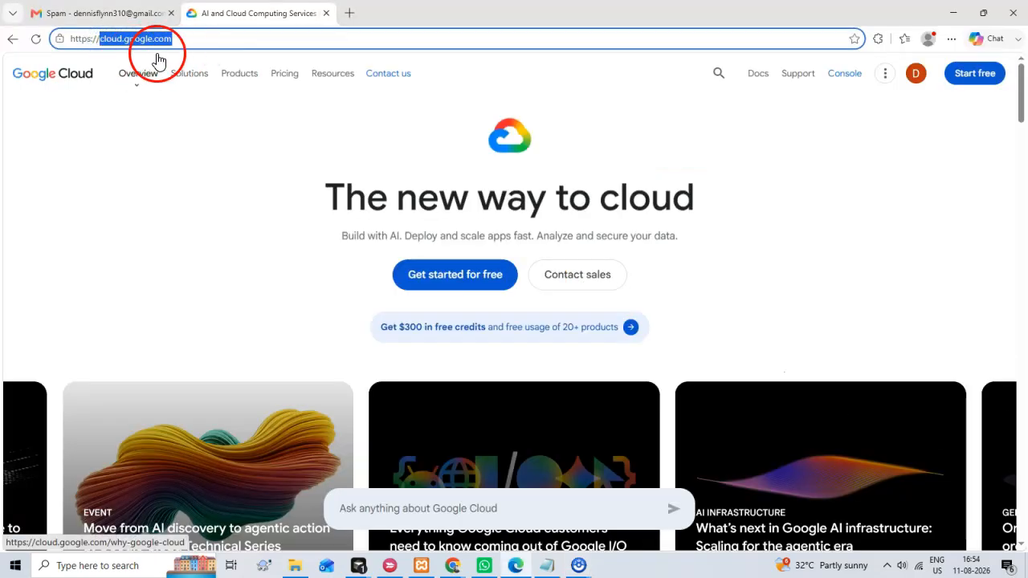
Open the Google Cloud console and create a new project named WooSheet SmartSync under No organization.
click(860, 75)
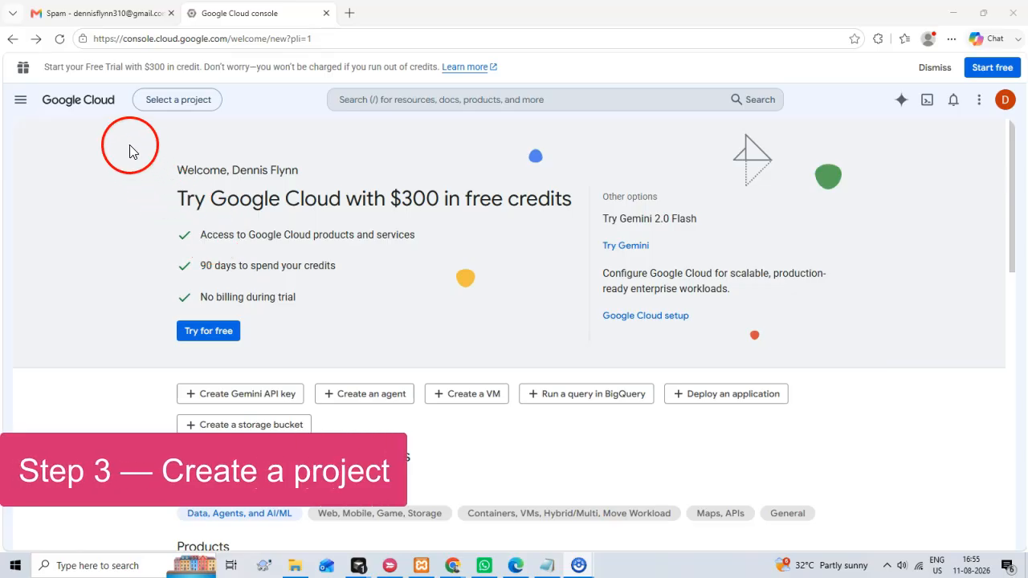
click(166, 103)
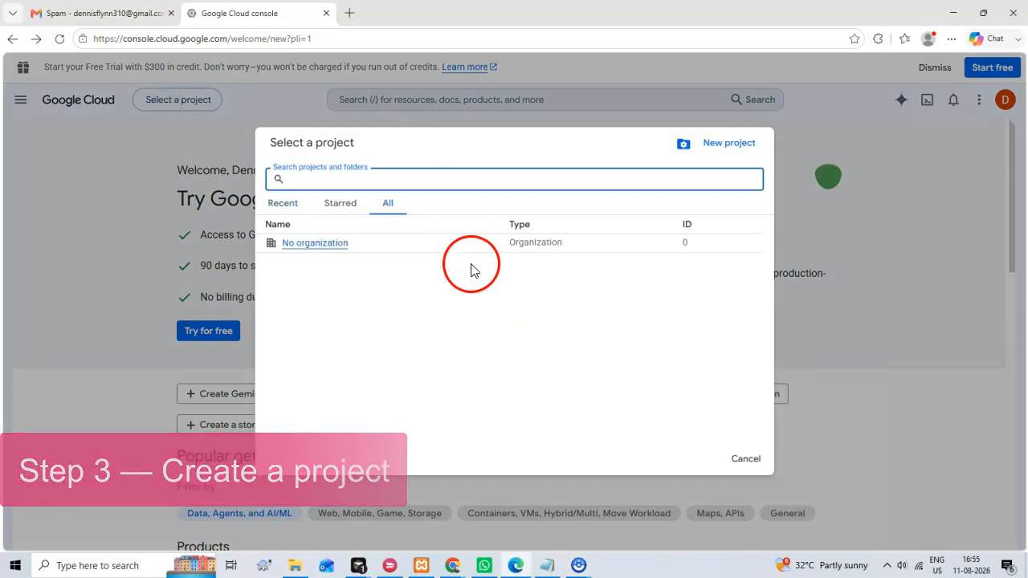
click(723, 146)
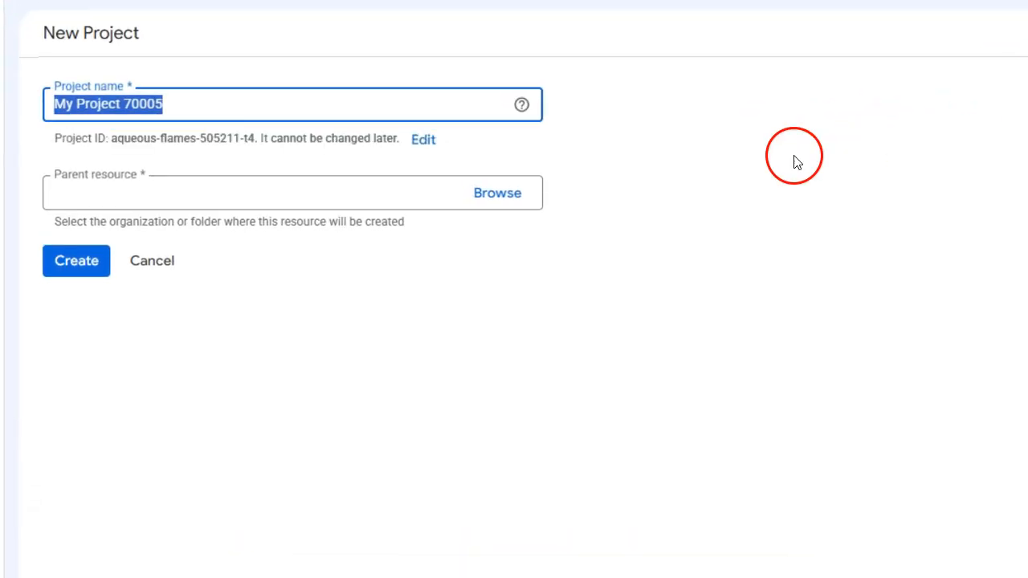
key(ctrl+v)
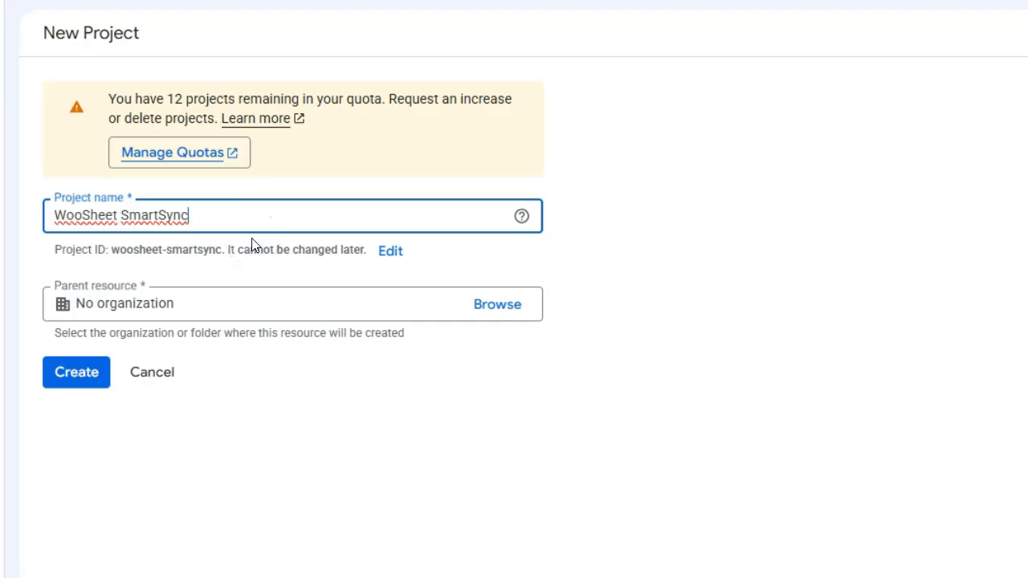
click(452, 404)
click(87, 373)
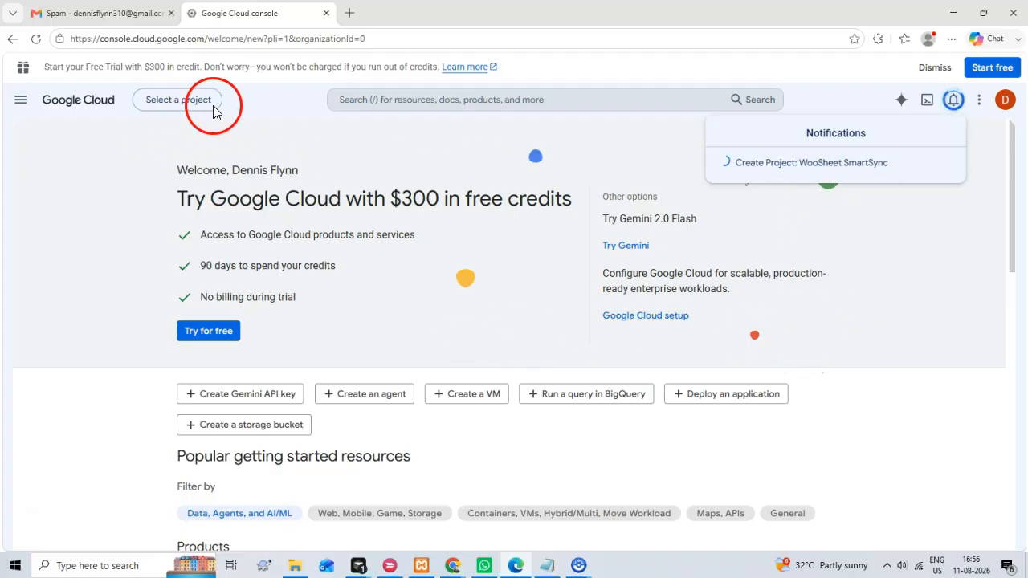
Dismiss the project creation notification and switch to the WooSheet SmartSync project's dashboard.
click(766, 181)
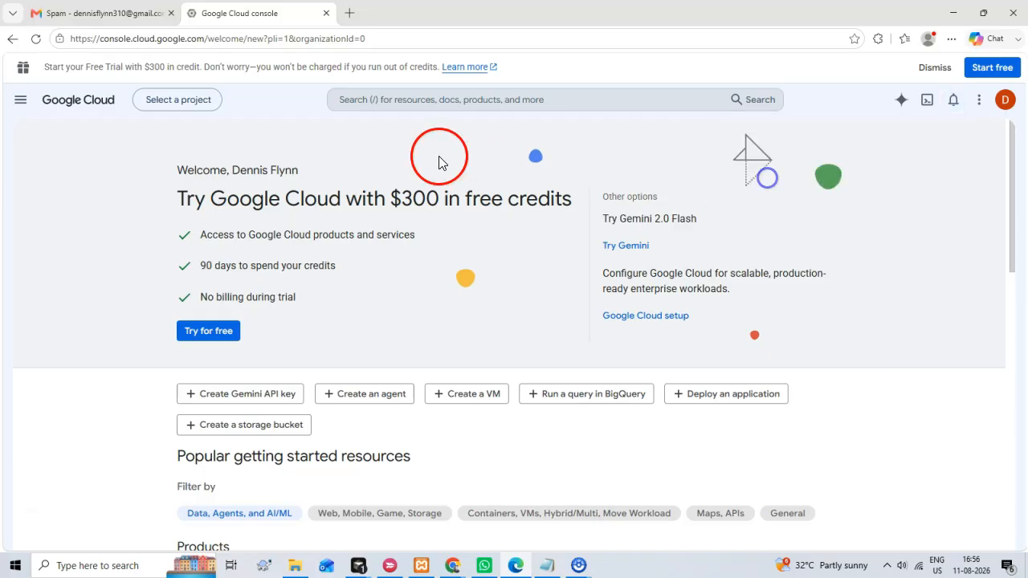
click(420, 100)
click(420, 100)
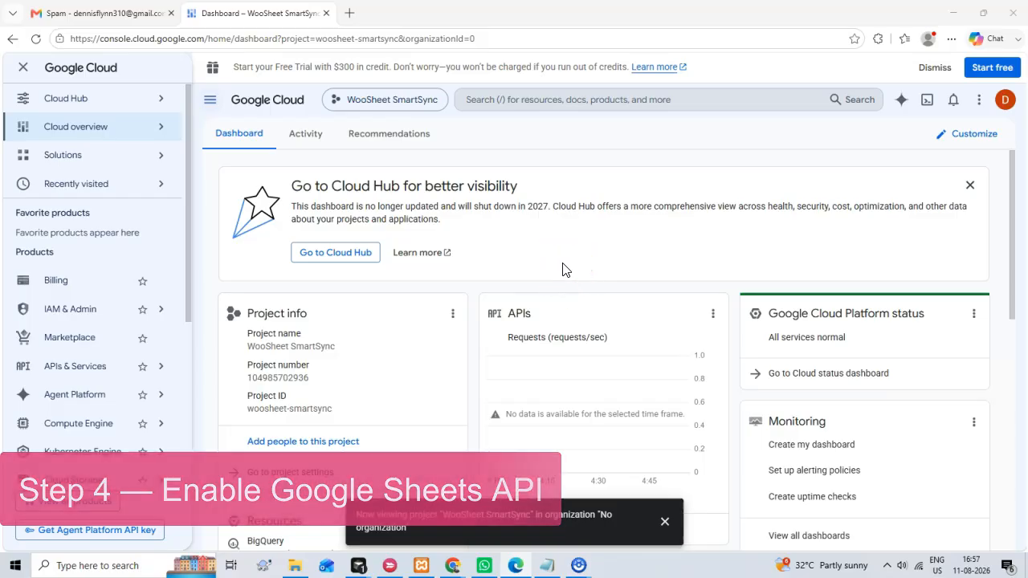
Find the Google Sheets API in the API Library by searching for "Google Sheet APi" and enable it for the project.
click(99, 363)
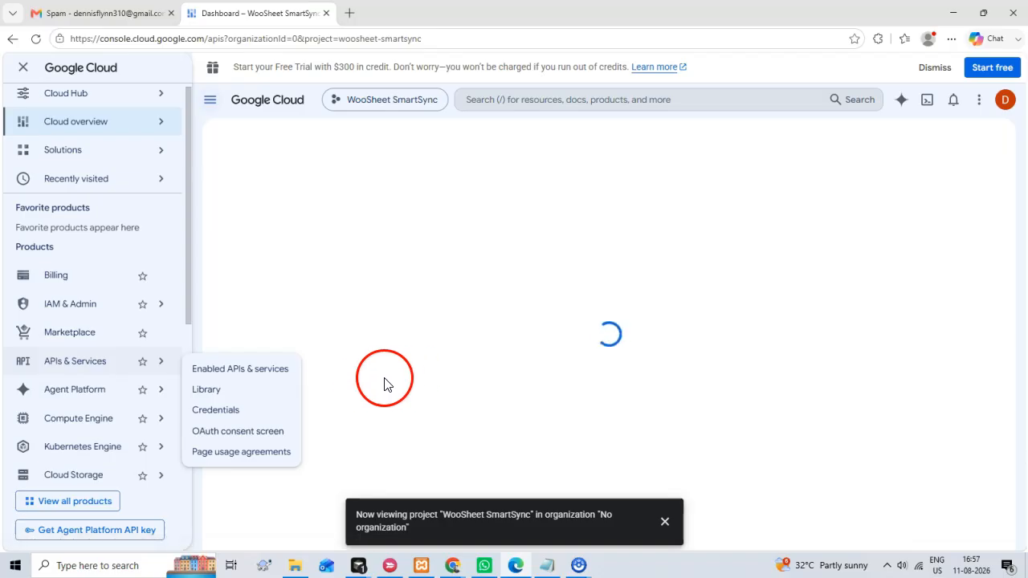
click(216, 398)
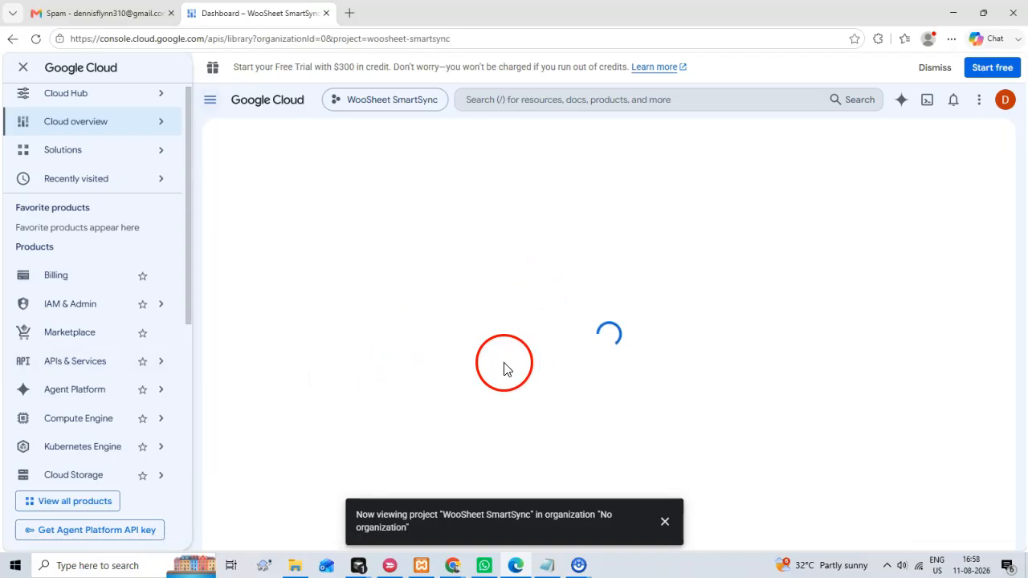
click(425, 310)
text(Google Sheet API)
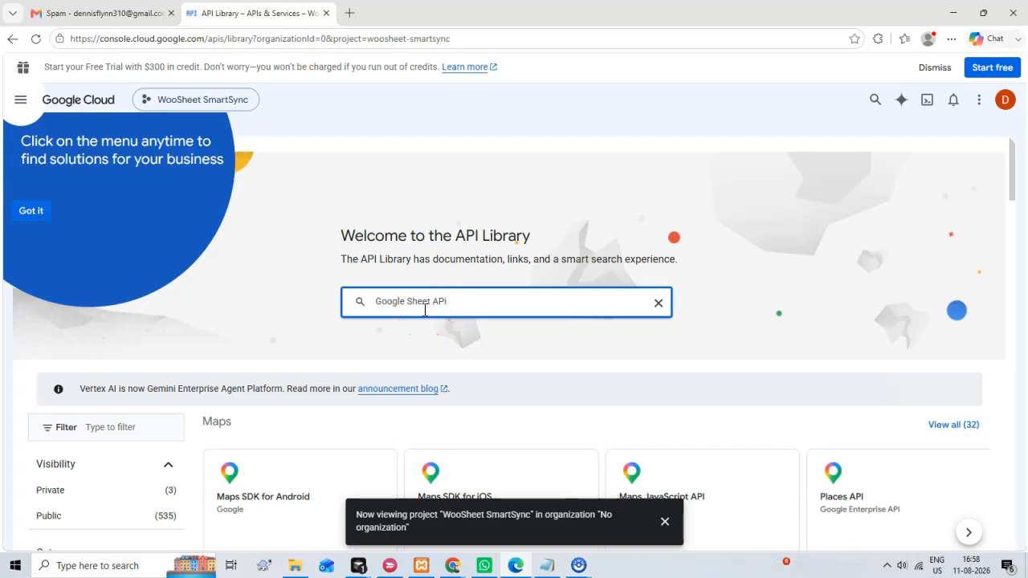
key(Return)
click(280, 360)
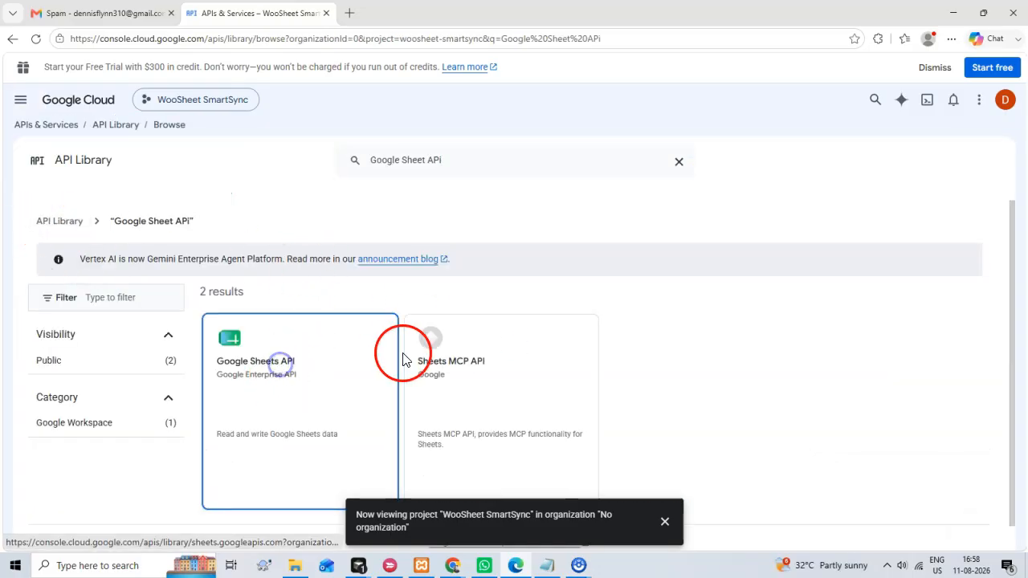
click(159, 271)
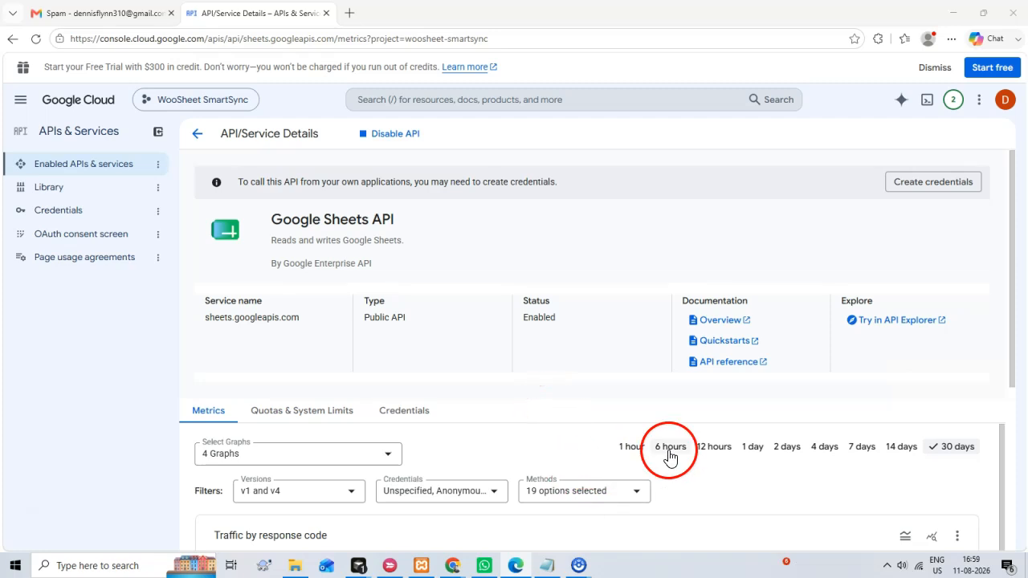
Search the console for "Google Drive API" and enable that API for the WooSheet SmartSync project.
click(409, 100)
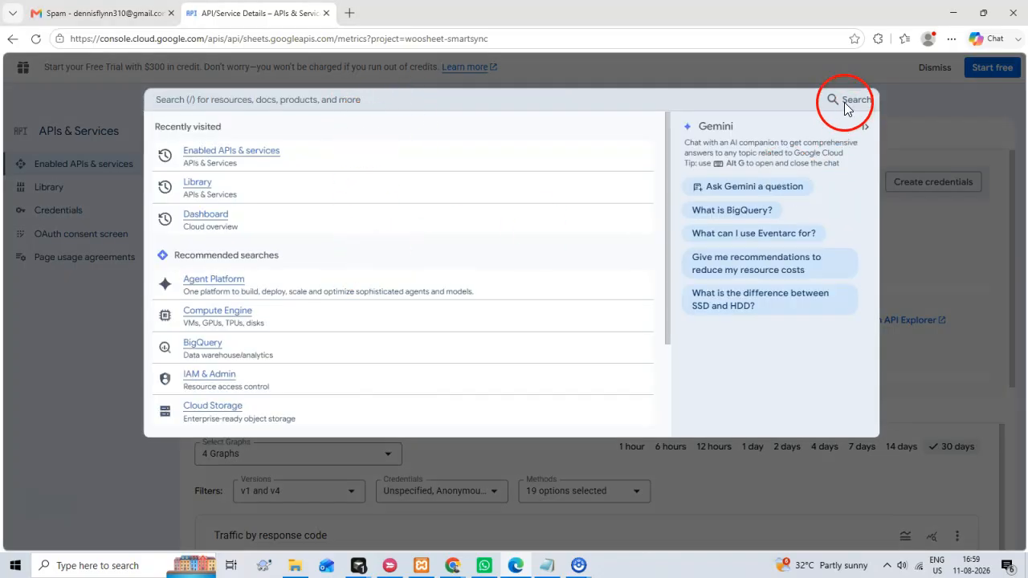
click(584, 80)
click(483, 95)
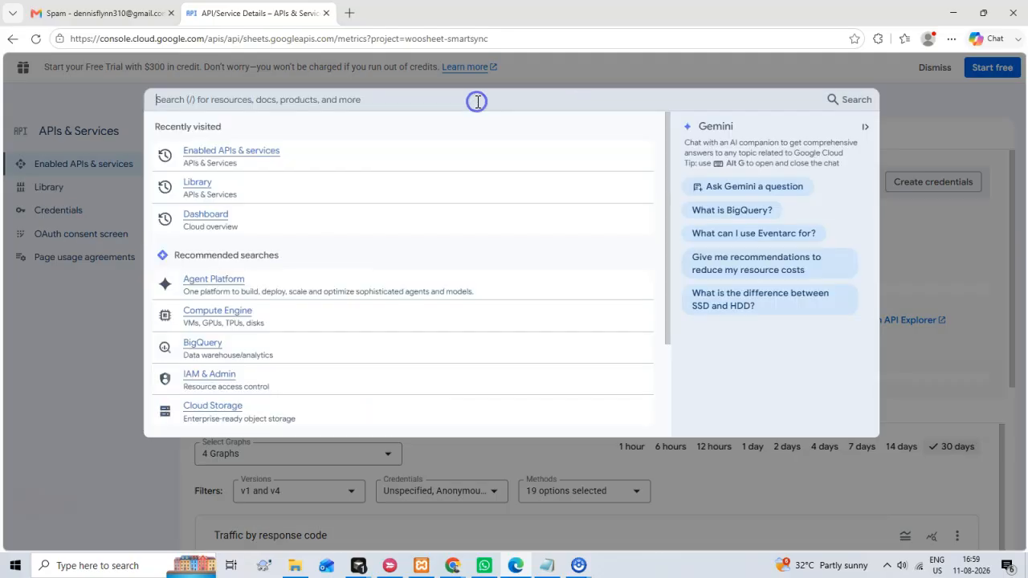
text(Google Drive API)
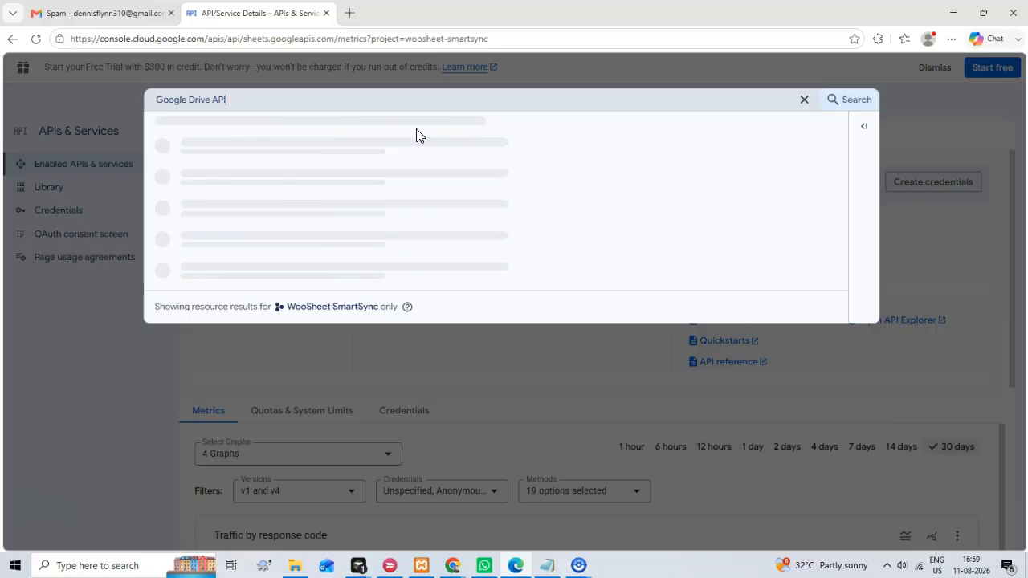
key(Return)
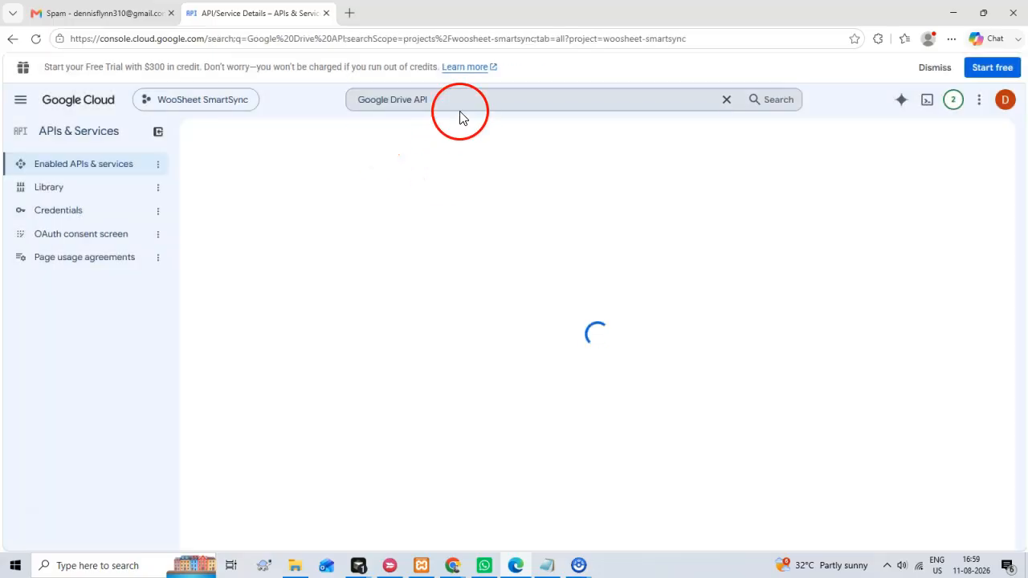
click(241, 177)
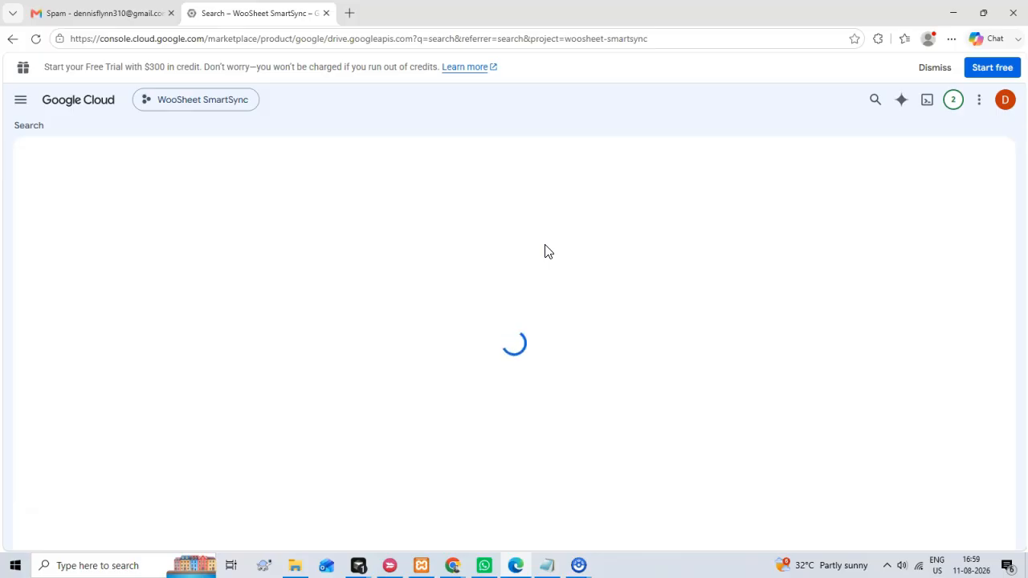
click(158, 271)
click(463, 269)
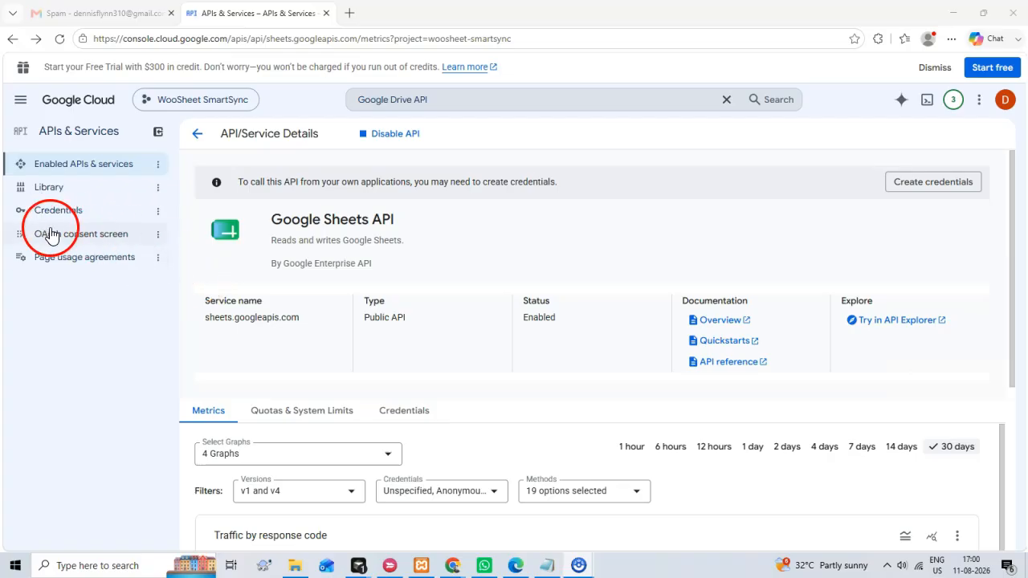
Start configuring the OAuth consent screen with app name WooSheet SmartSync and the user support email.
click(78, 242)
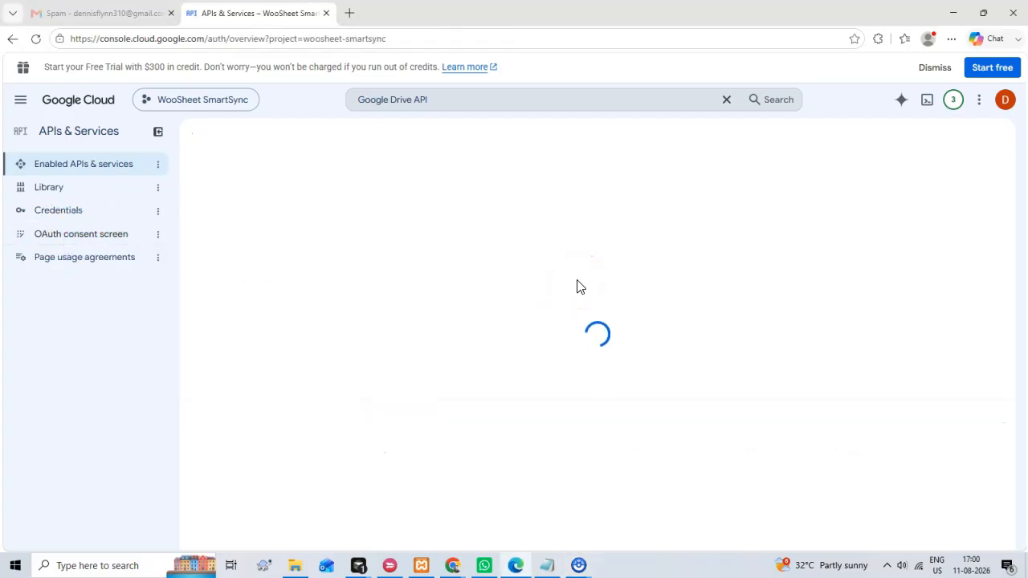
click(508, 430)
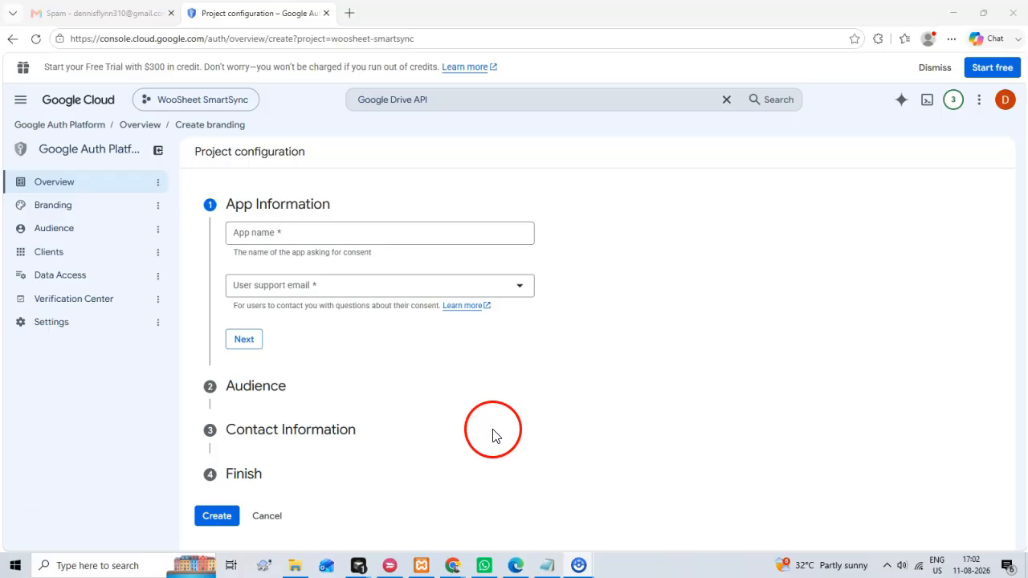
click(257, 243)
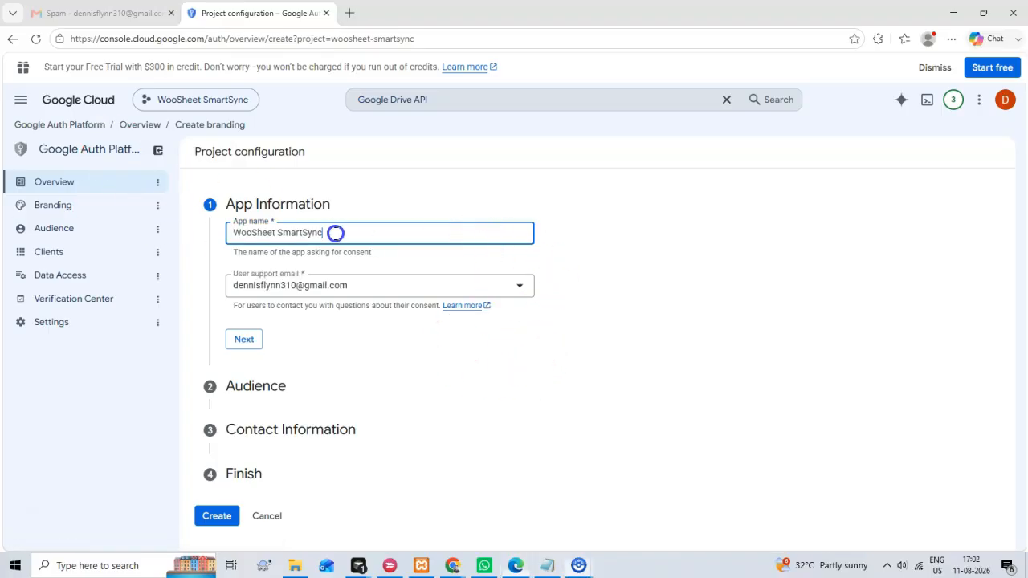
drag(336, 233, 230, 232)
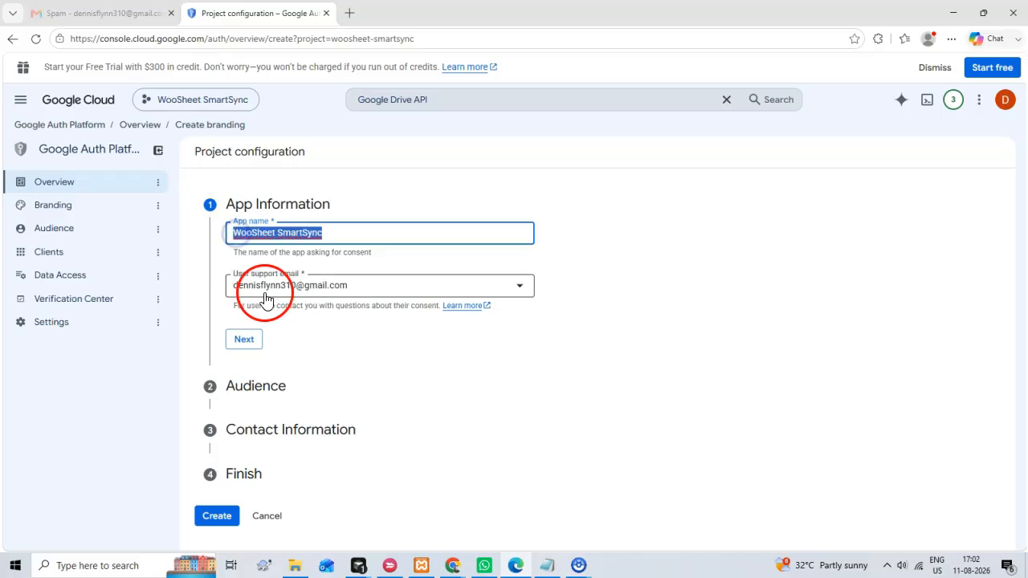
click(245, 351)
Choose the app's audience, enter the contact email address, and finish creating the OAuth configuration.
click(245, 355)
click(245, 494)
click(251, 322)
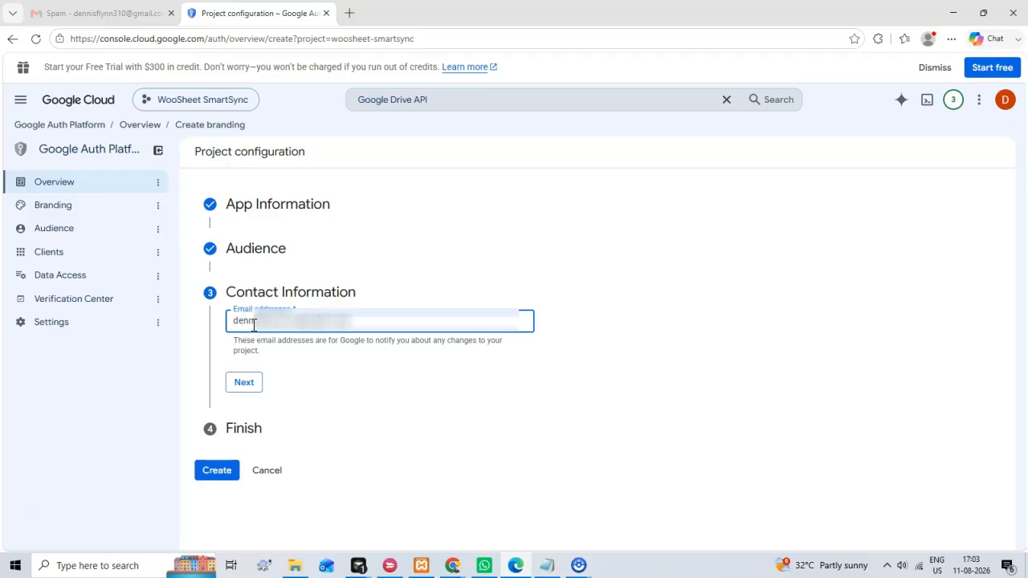
click(261, 385)
click(234, 358)
click(217, 436)
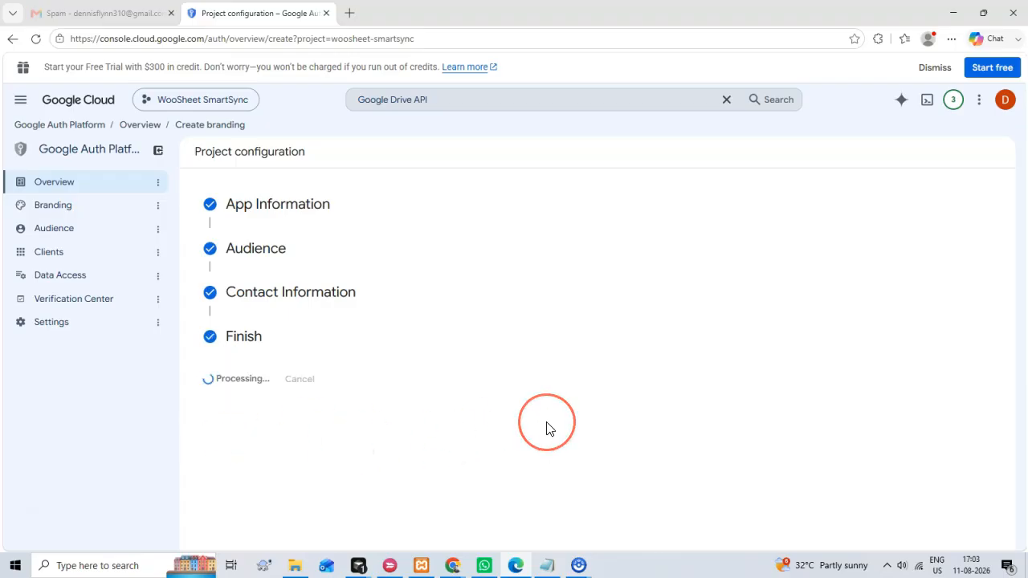
Copy the app name from the Branding page and select the user support email there.
drag(307, 260, 193, 259)
key(ctrl+c)
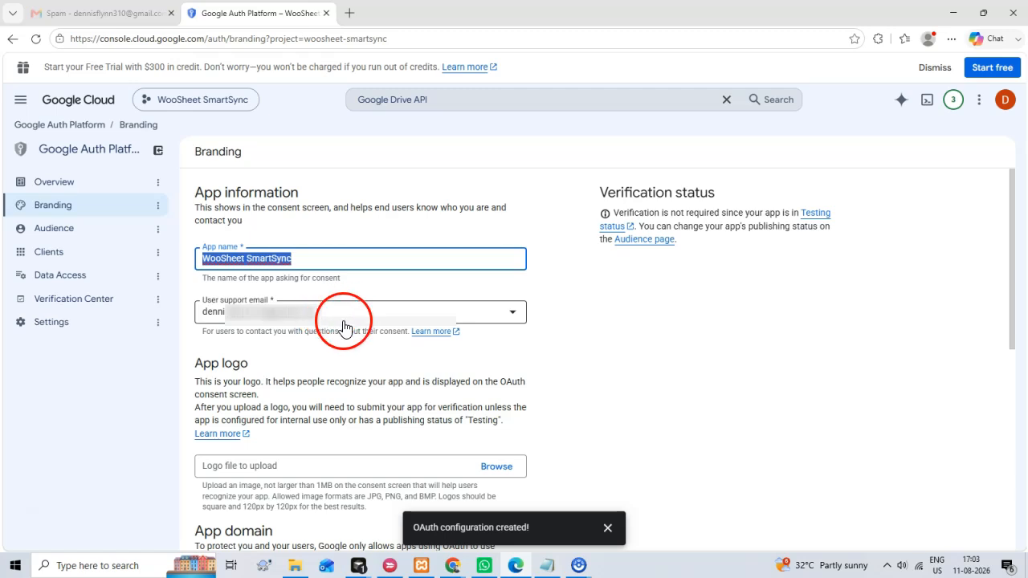
click(302, 317)
click(297, 347)
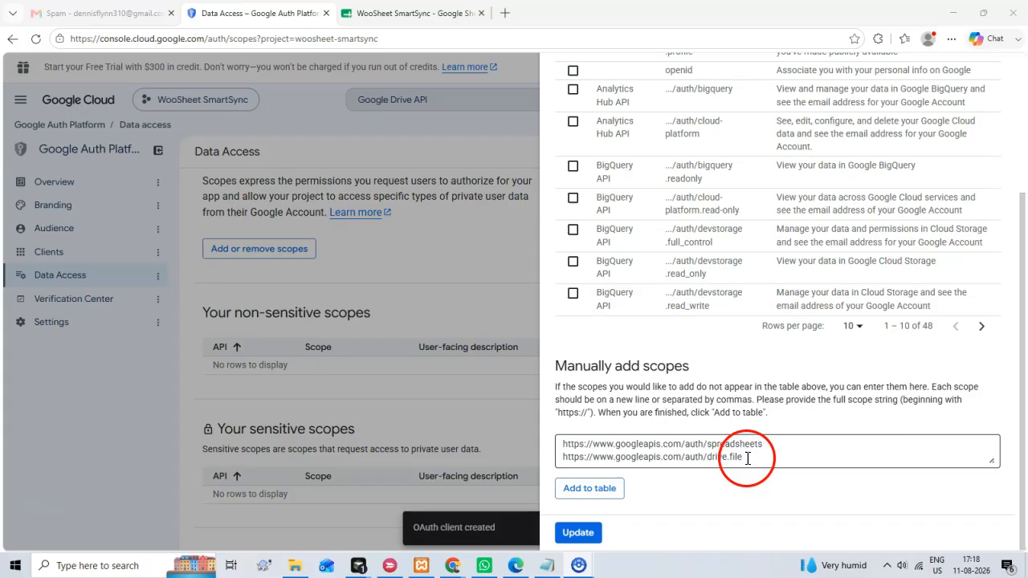
drag(755, 454, 592, 447)
click(691, 484)
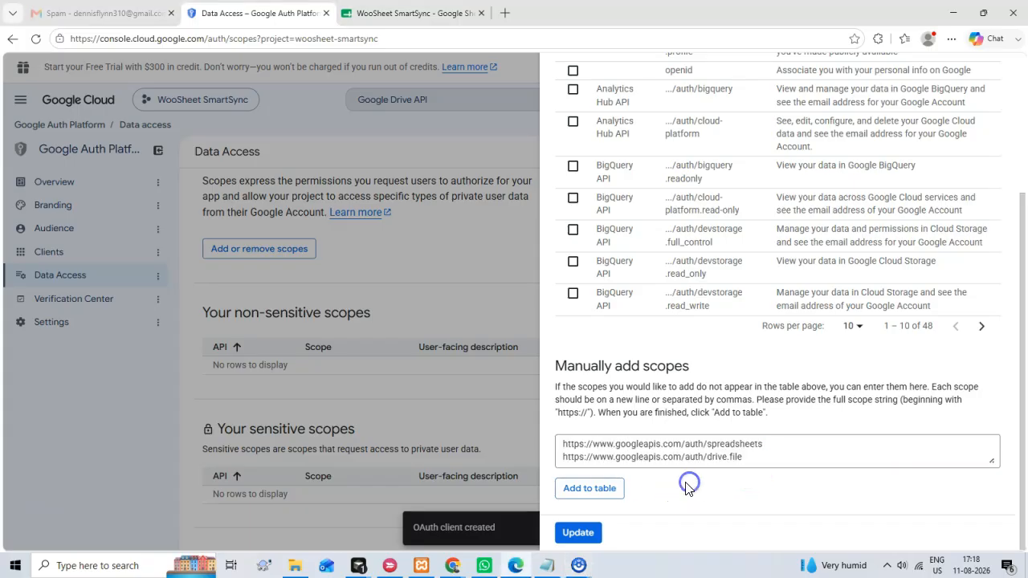
click(608, 488)
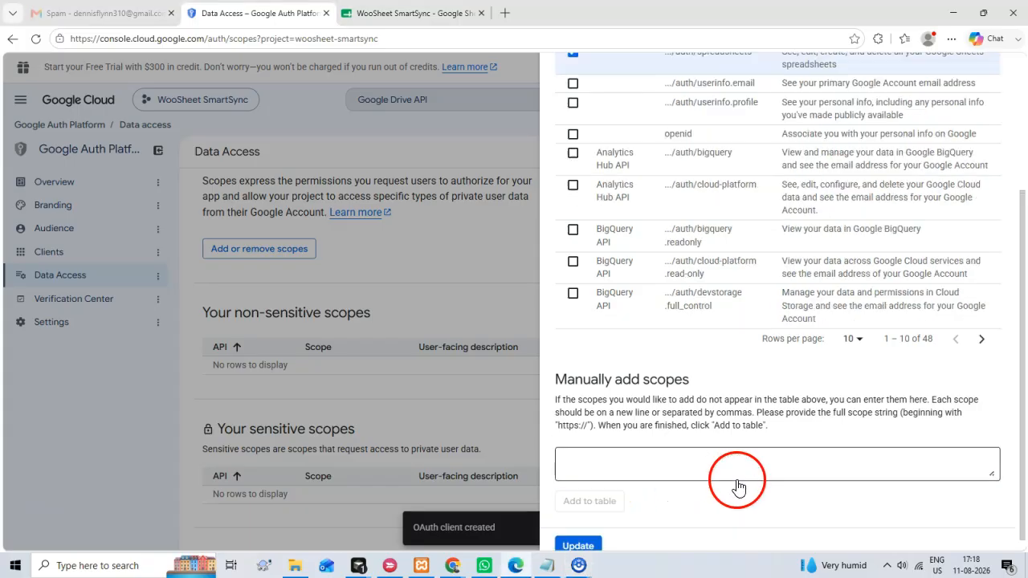
scroll(621, 238, up, 3)
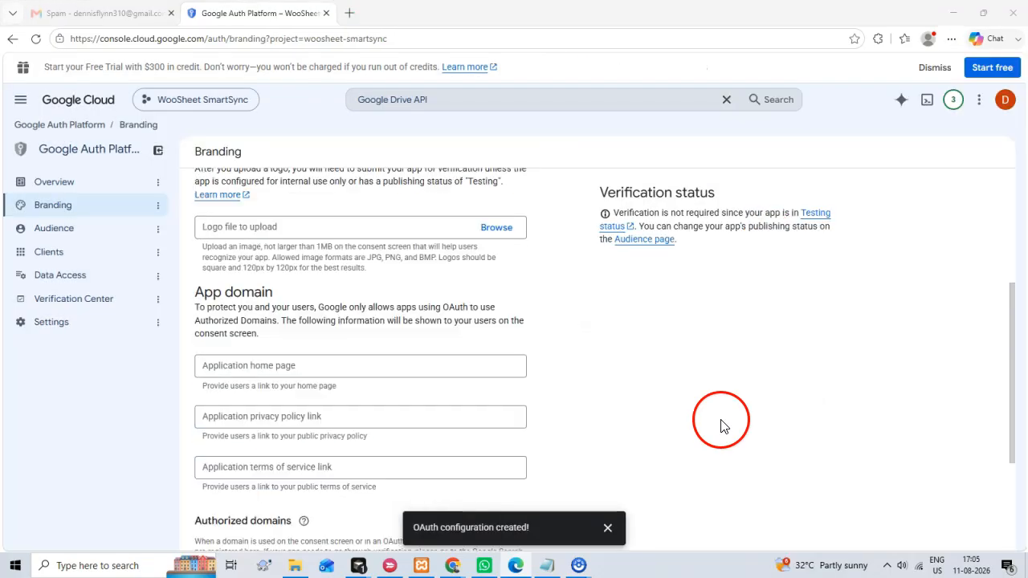
Start a new OAuth client of type Web application and name it WooSheet SmartSync.
scroll(722, 427, up, 2)
scroll(714, 394, up, 2)
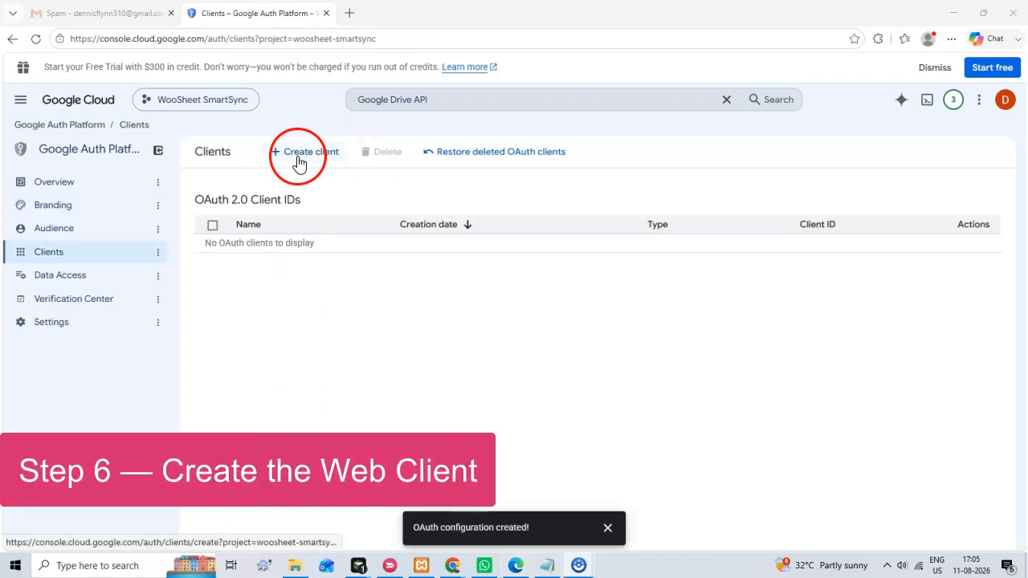
click(298, 160)
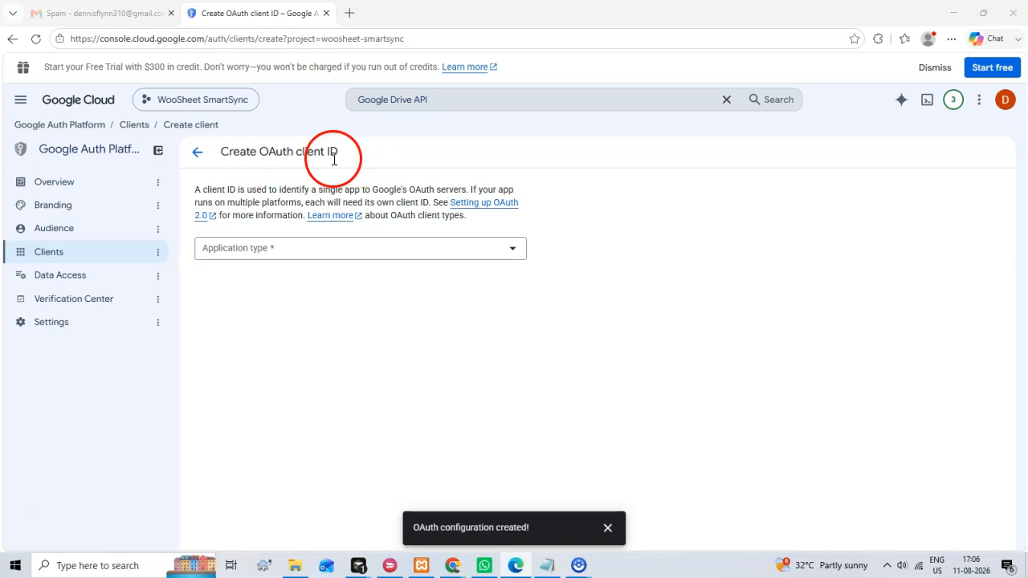
click(358, 254)
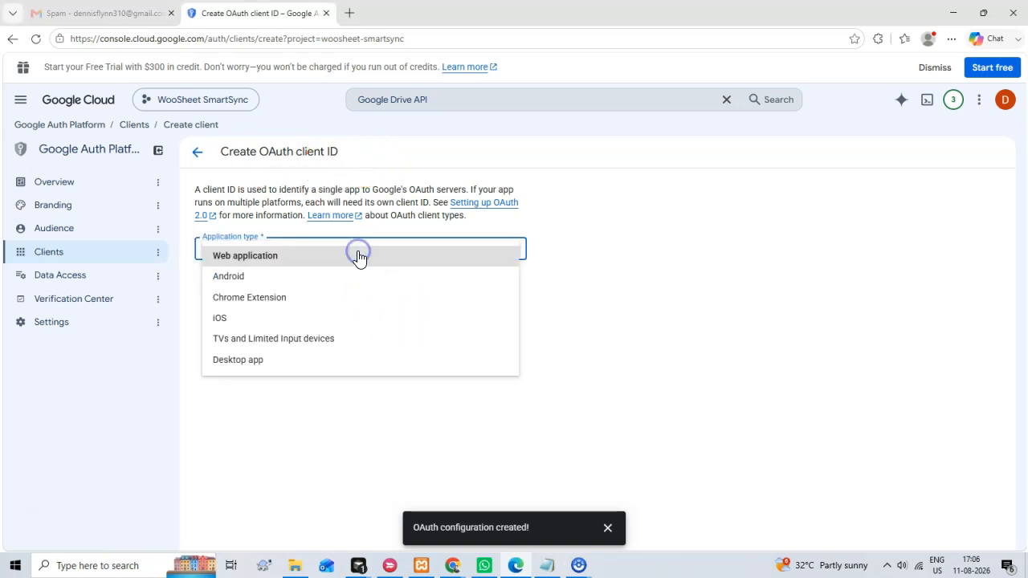
click(318, 255)
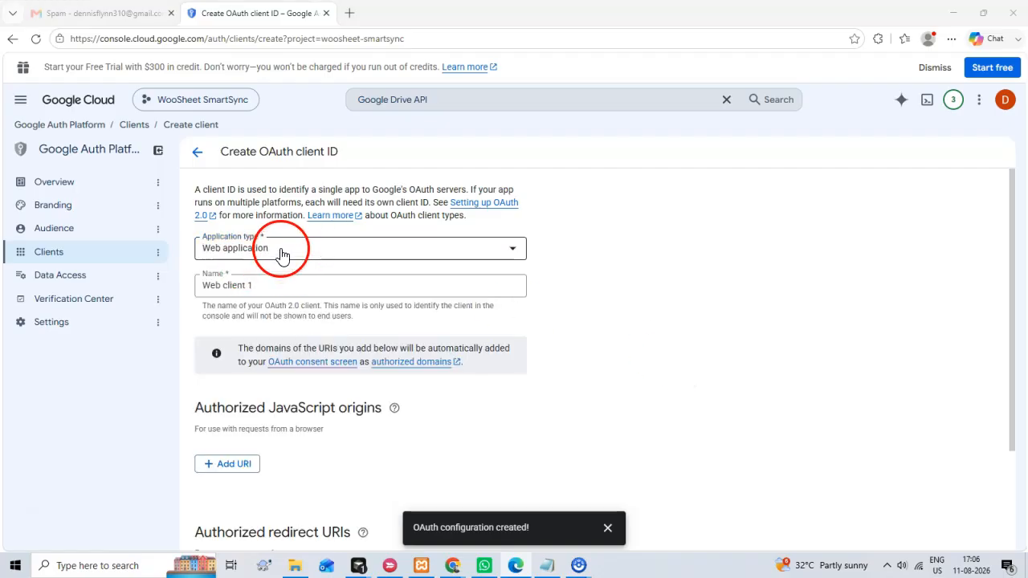
drag(249, 285, 160, 286)
key(ctrl+v)
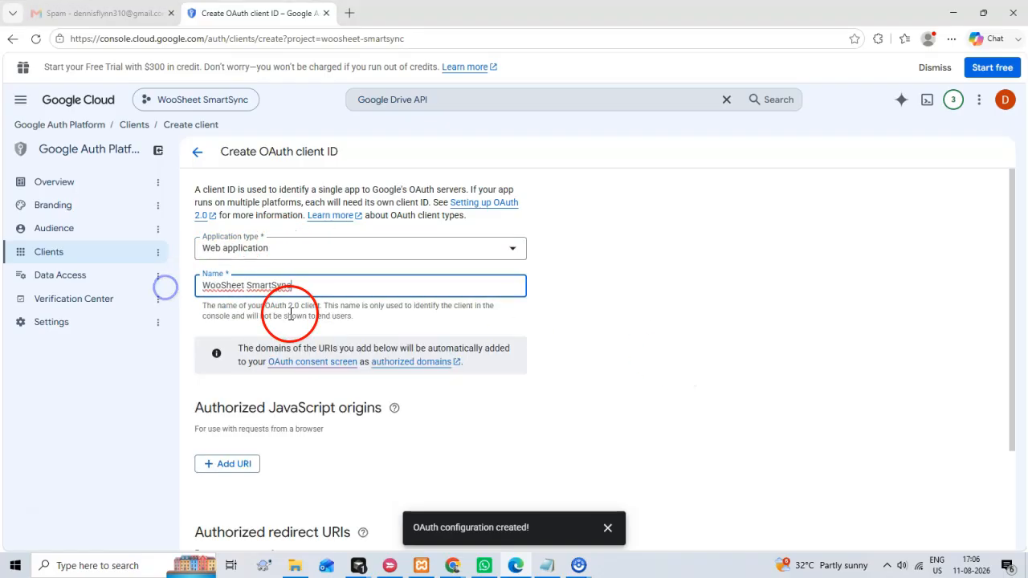
click(583, 354)
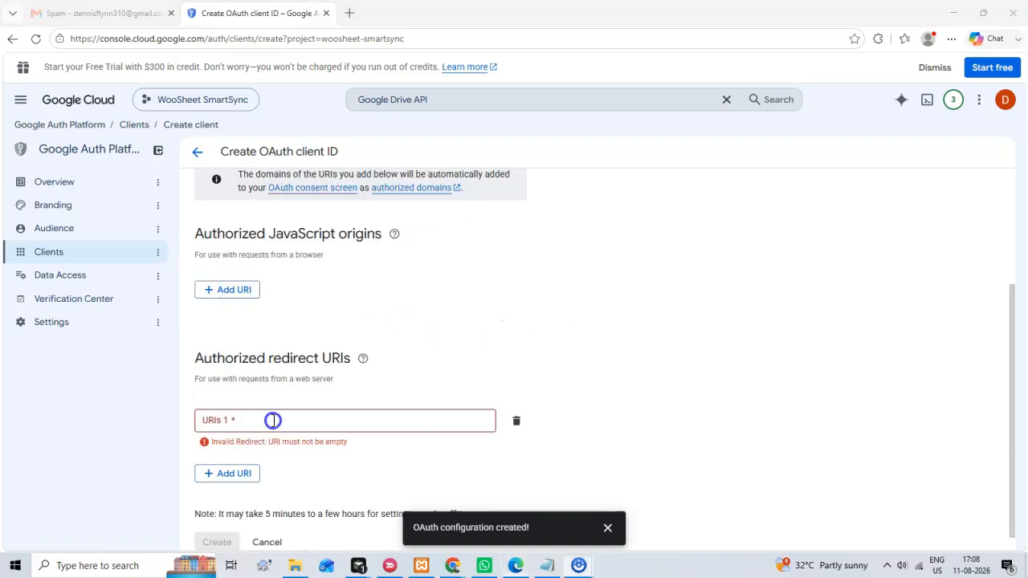
Enter the plugin's wp-admin redirect URI ending in wppfu_wgs_oauth=1 as an authorized redirect URI and create the client.
click(273, 420)
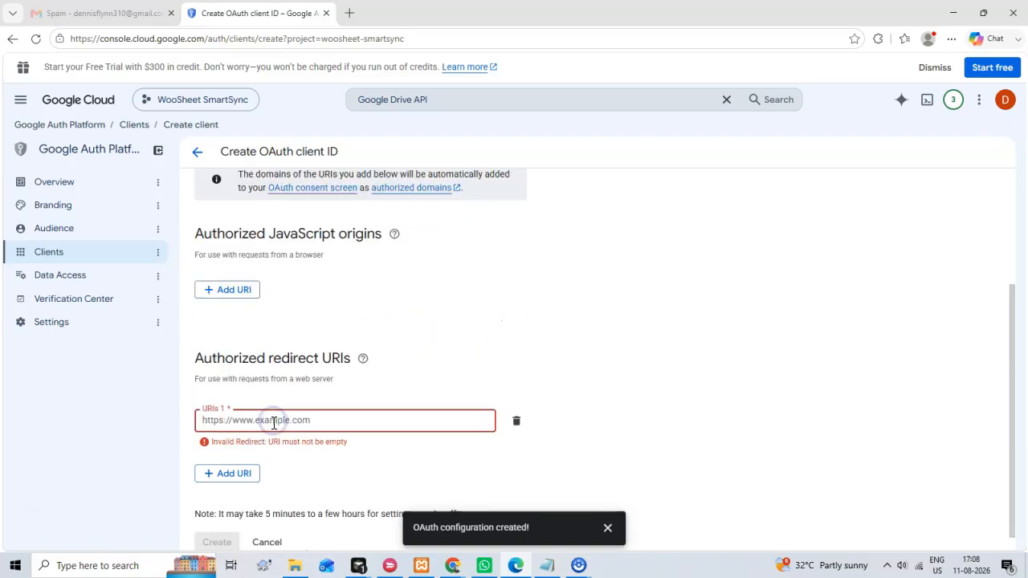
key(ctrl+v)
click(342, 448)
drag(298, 421, 489, 420)
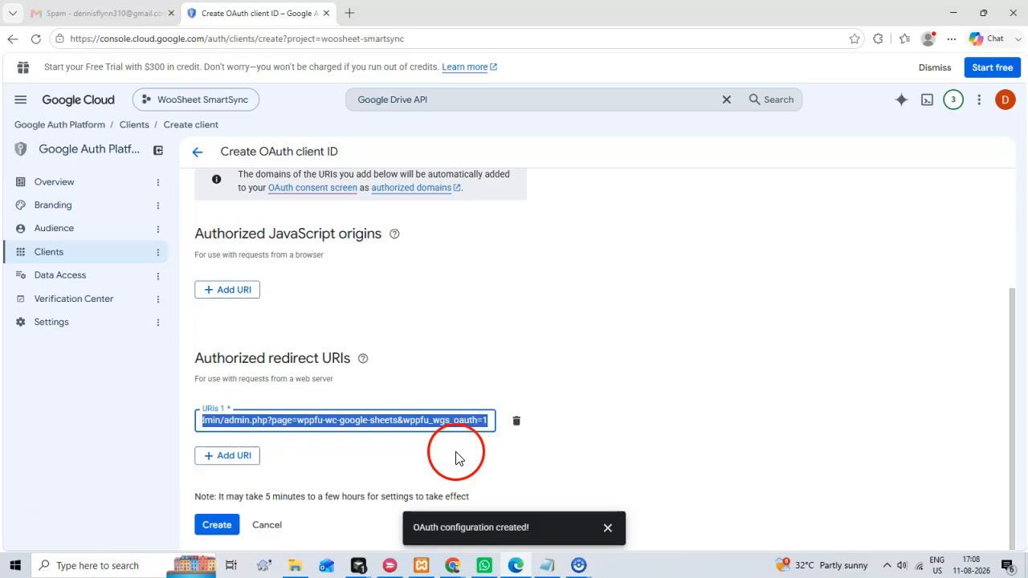
drag(266, 418, 505, 419)
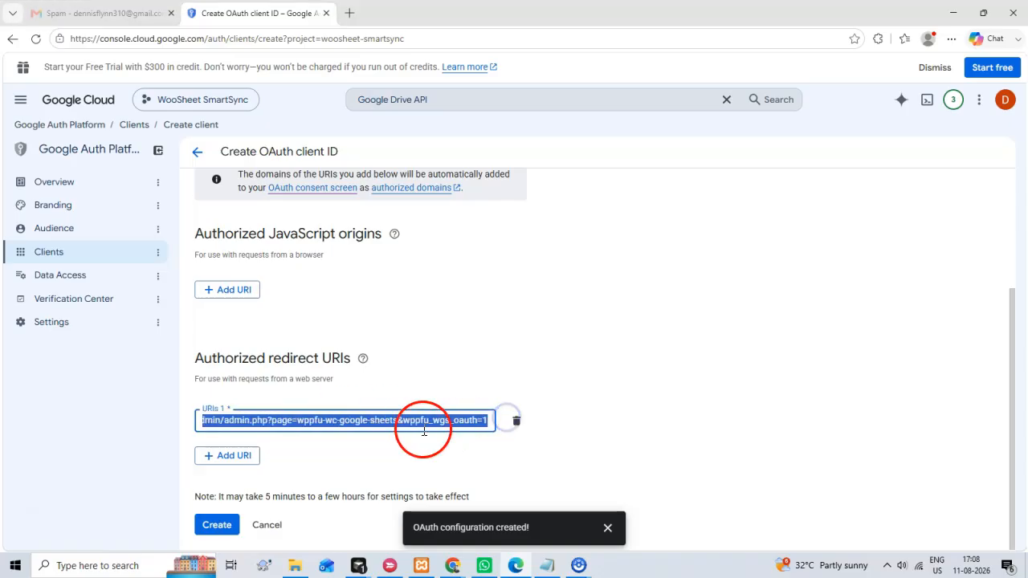
click(426, 422)
click(439, 444)
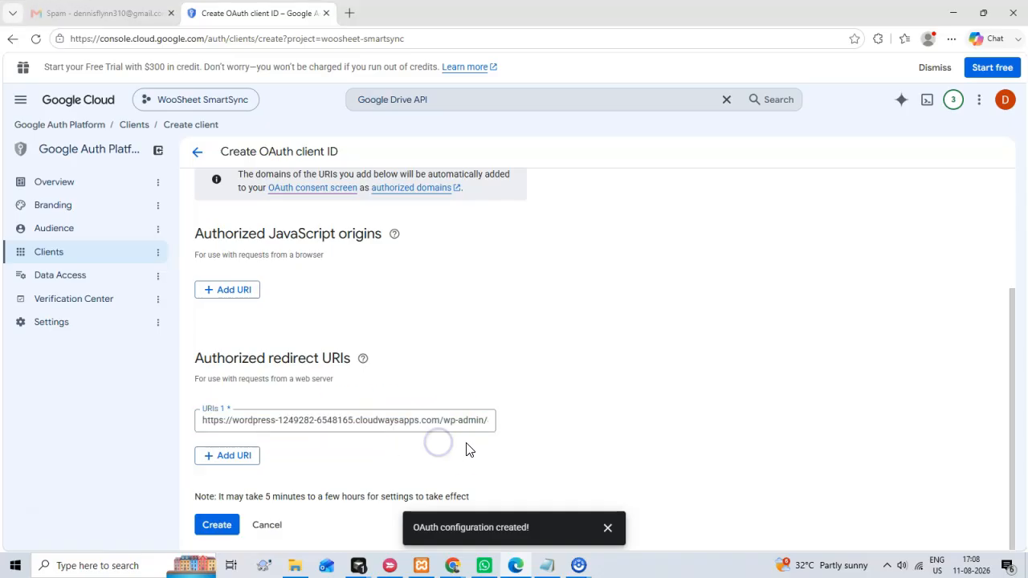
click(216, 524)
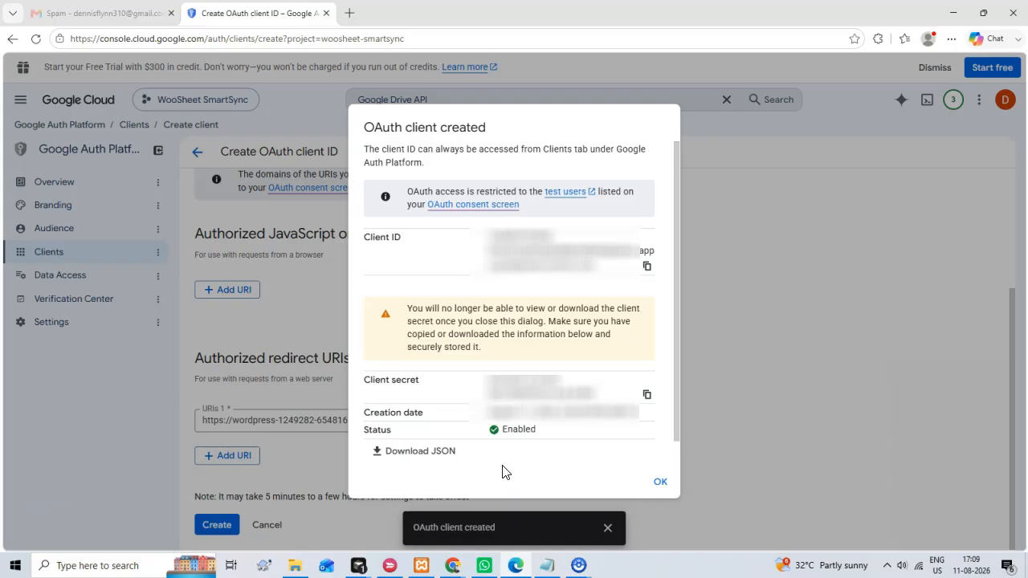
Copy the new OAuth client's ID and paste it as the Client ID in the WooSheet SmartSync plugin settings.
click(647, 268)
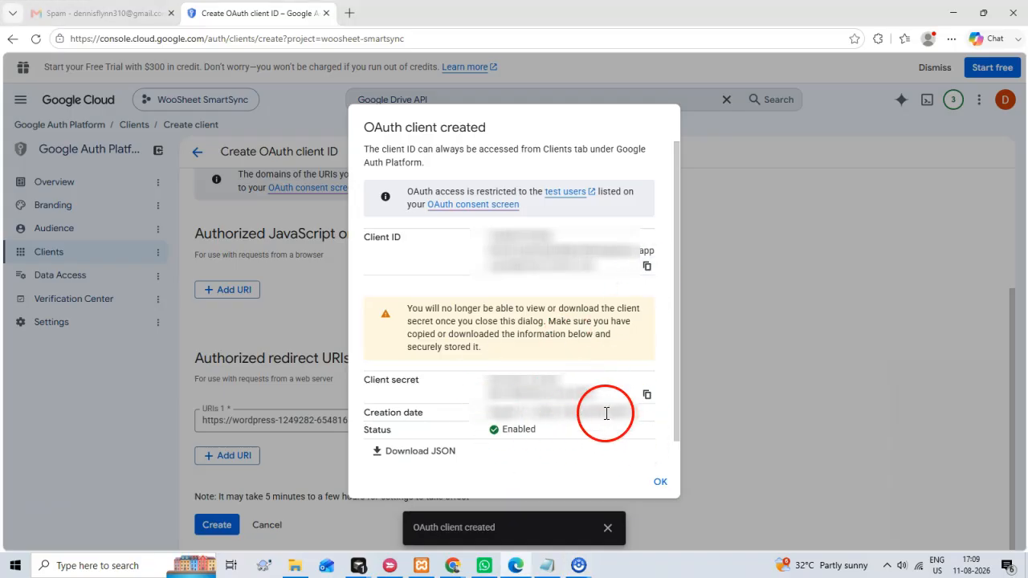
click(647, 268)
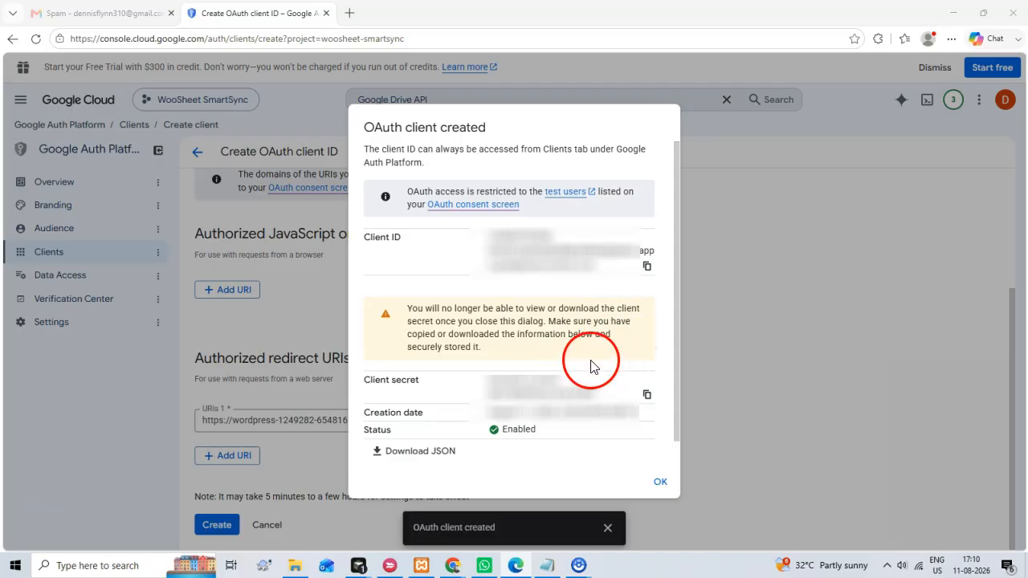
click(328, 296)
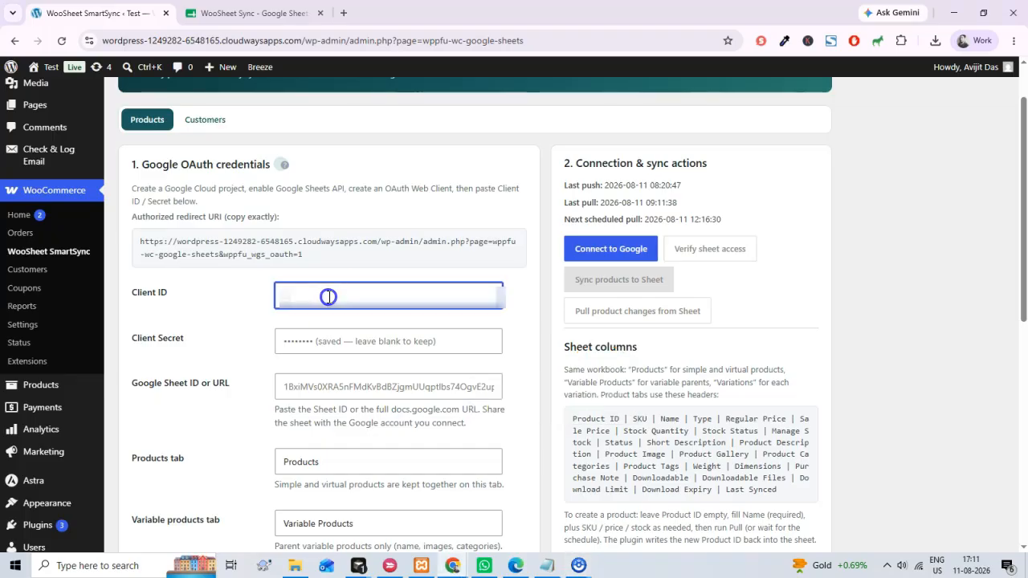
key(ctrl+v)
click(431, 369)
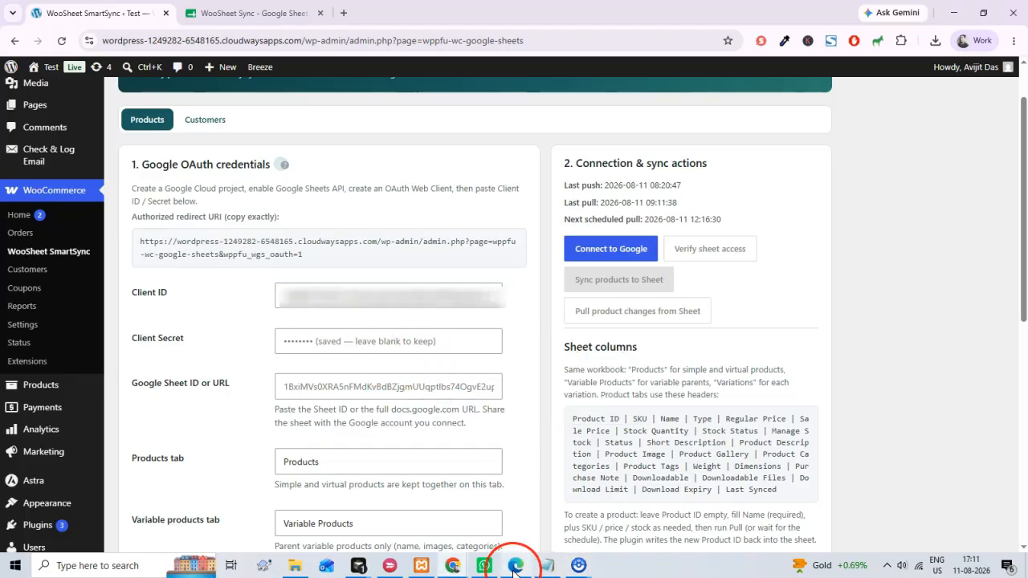
Copy the client secret from the Google Cloud console and paste it as the Client Secret in the plugin settings.
mouse_move(514, 570)
click(522, 520)
click(647, 394)
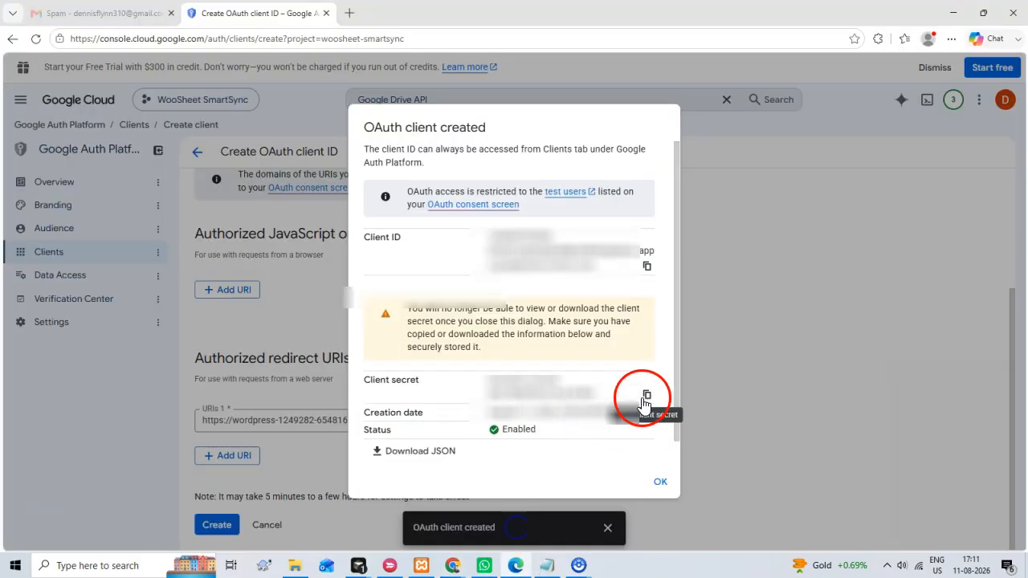
click(470, 566)
click(512, 539)
click(374, 349)
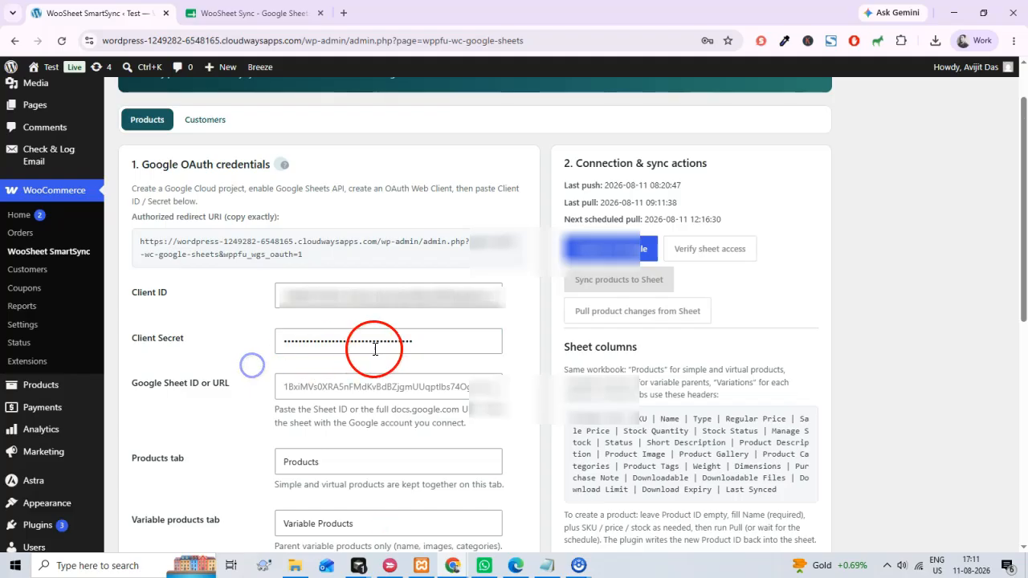
drag(470, 340, 286, 340)
key(ctrl+v)
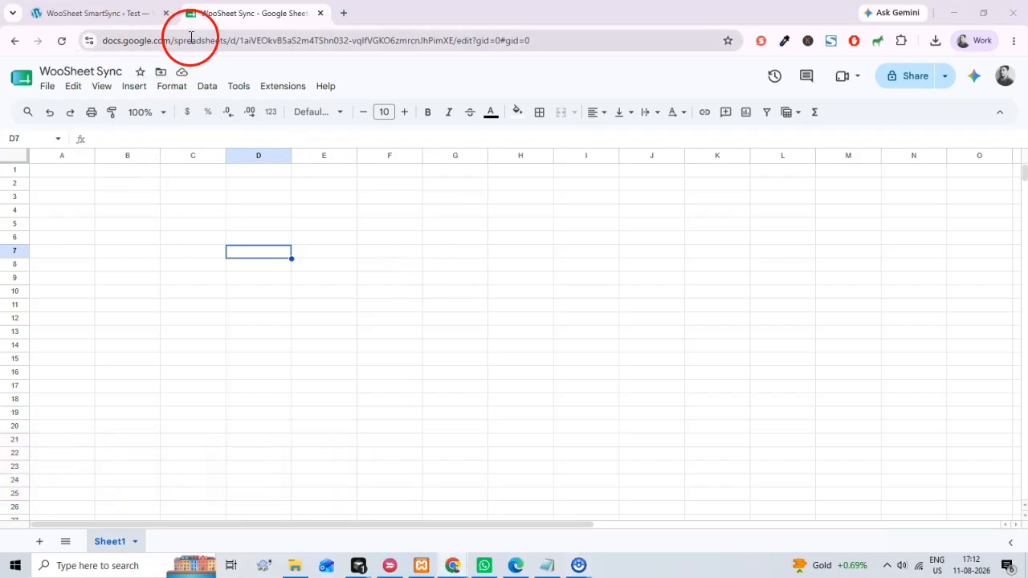
Copy the WooSheet Sync spreadsheet's ID from its URL and paste it as the plugin's Google Sheet ID or URL.
drag(525, 42, 81, 36)
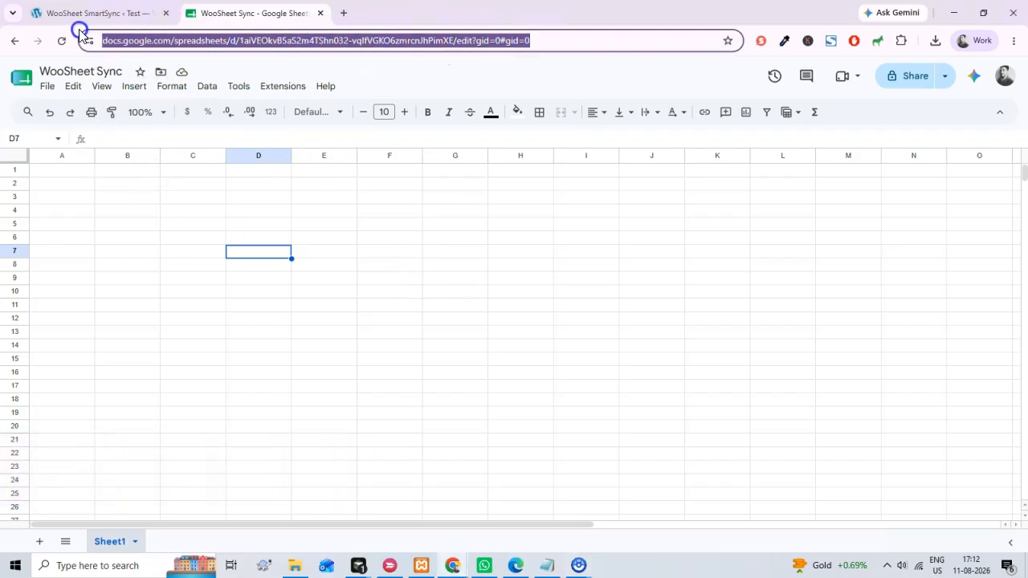
click(388, 245)
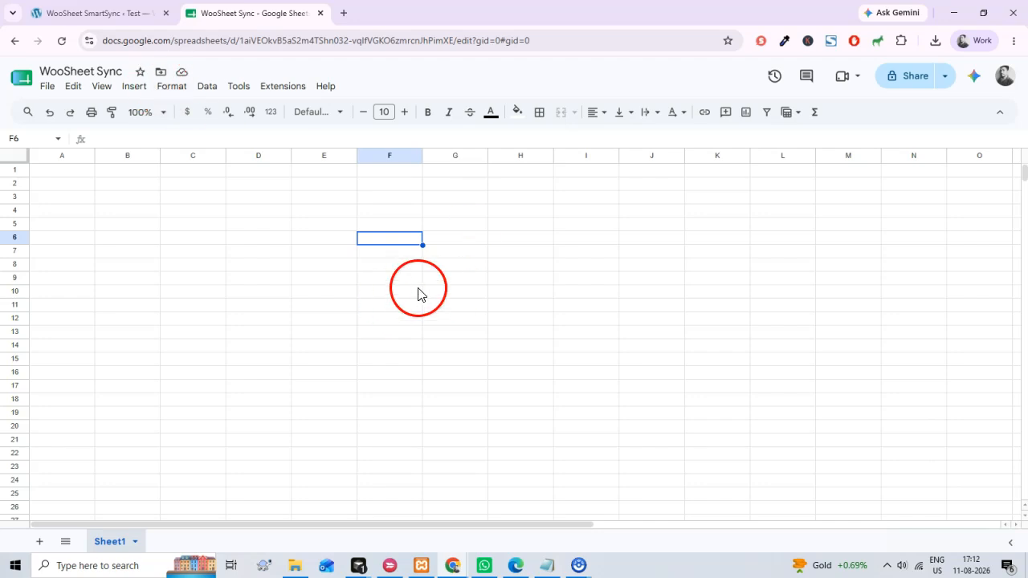
drag(108, 39, 615, 60)
click(406, 265)
drag(251, 46, 468, 42)
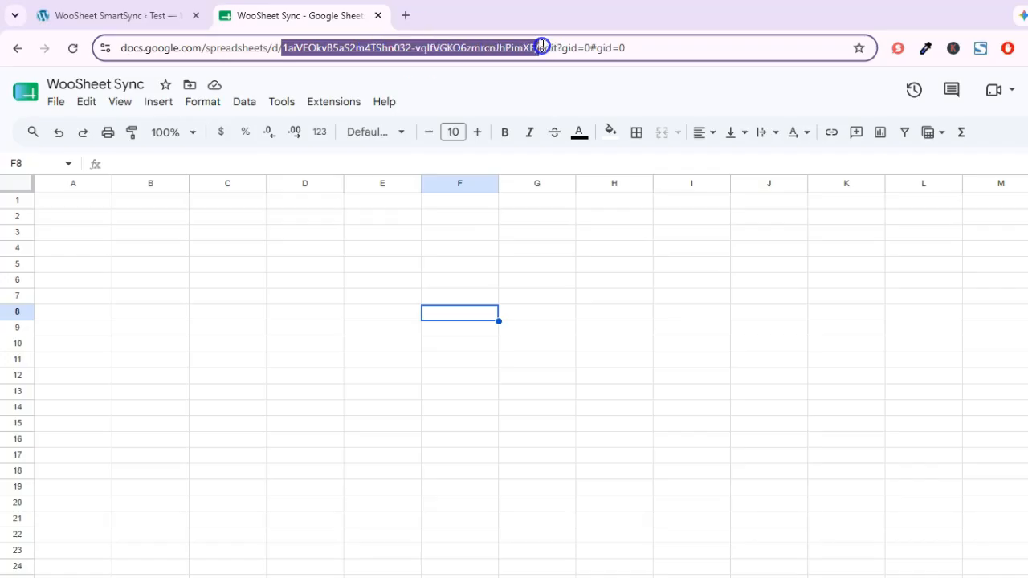
drag(535, 45, 540, 47)
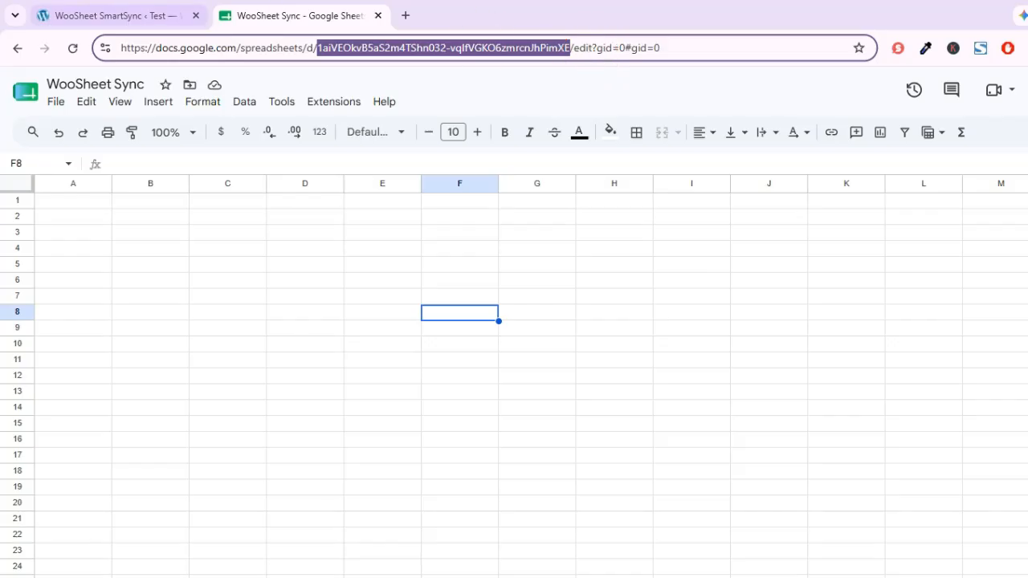
click(120, 15)
click(402, 455)
key(ctrl+v)
Set the WooSheet SmartSync spreadsheet's general access to Anyone with the link as Editor.
click(598, 482)
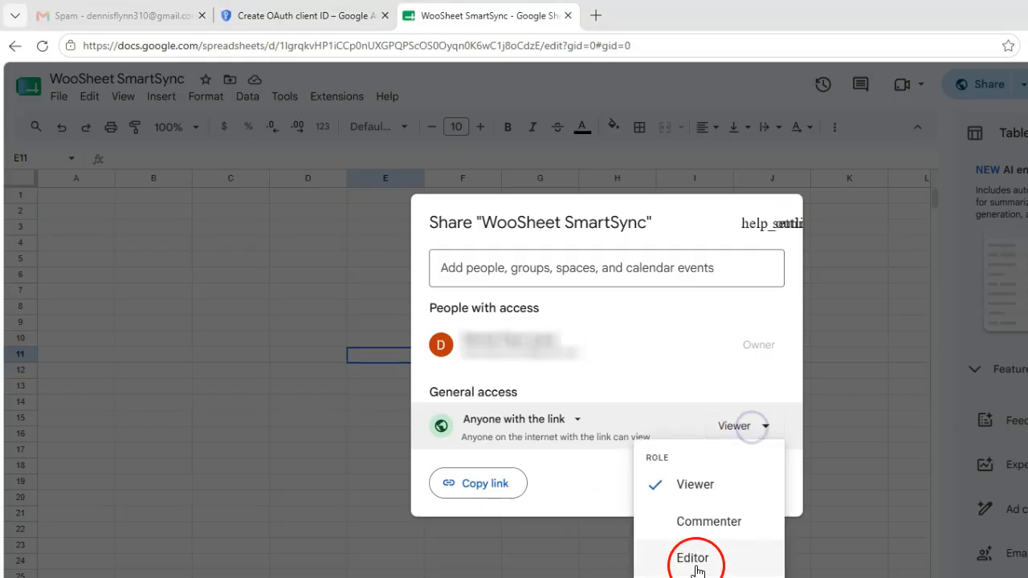
click(690, 557)
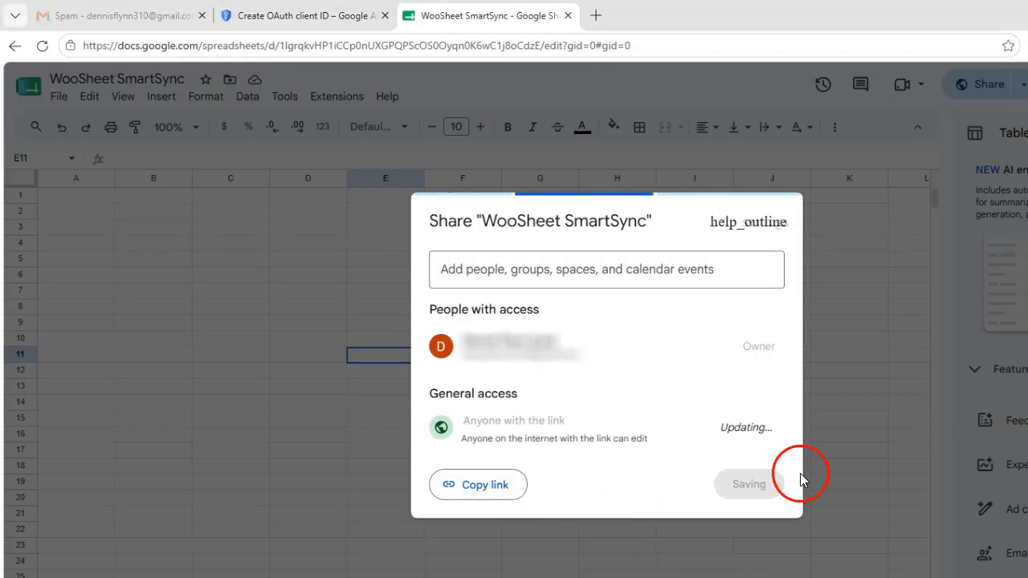
Close the sharing settings and look through the spreadsheet's Products, Variable Products, Variations and Customers sheets.
click(760, 482)
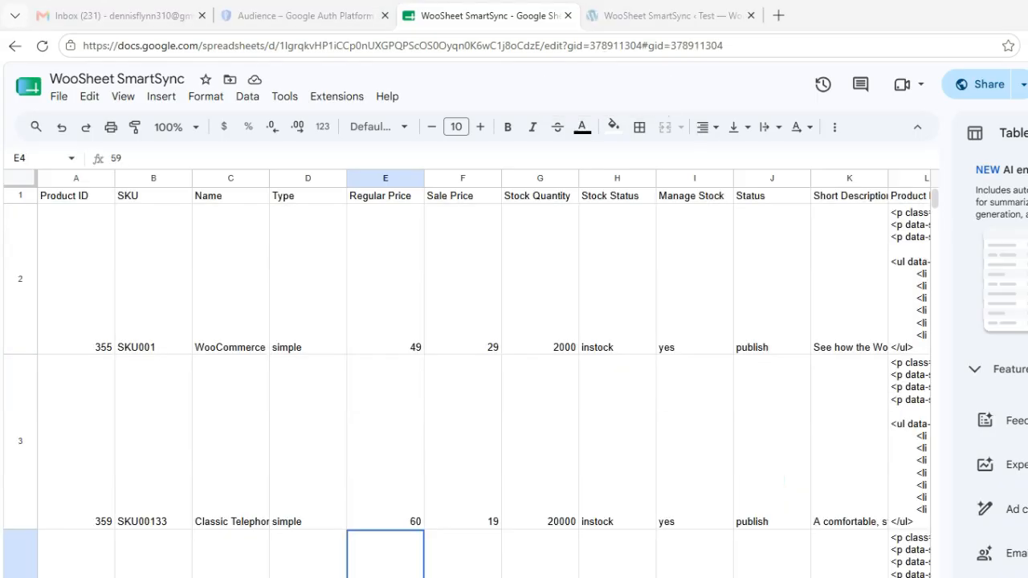
click(176, 539)
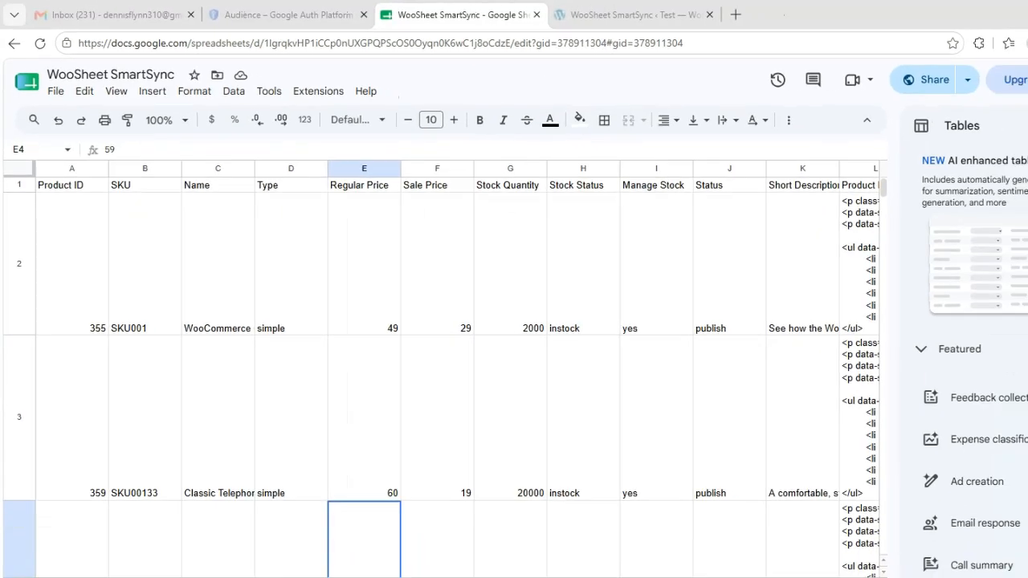
click(169, 548)
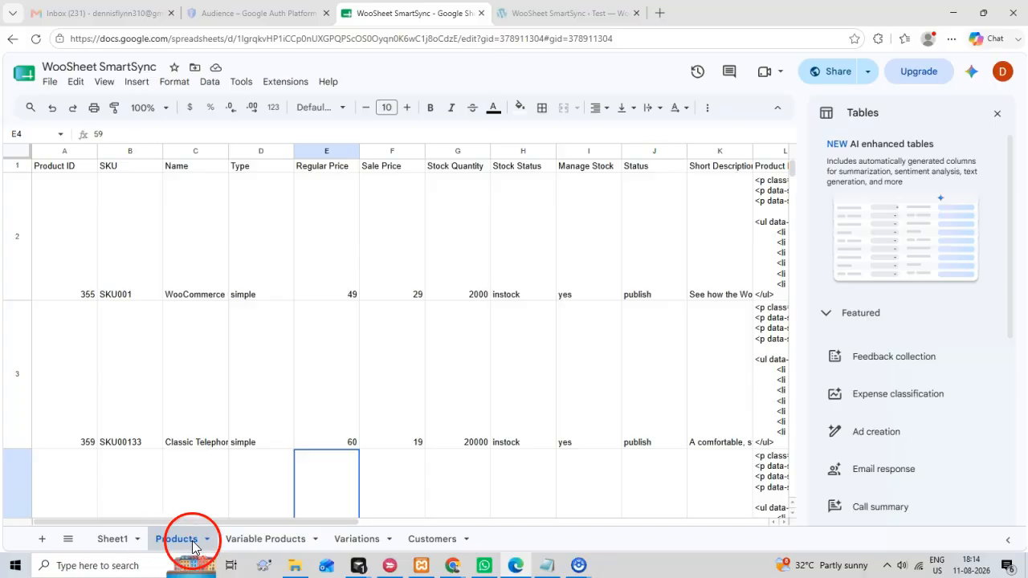
click(254, 539)
click(357, 539)
click(445, 542)
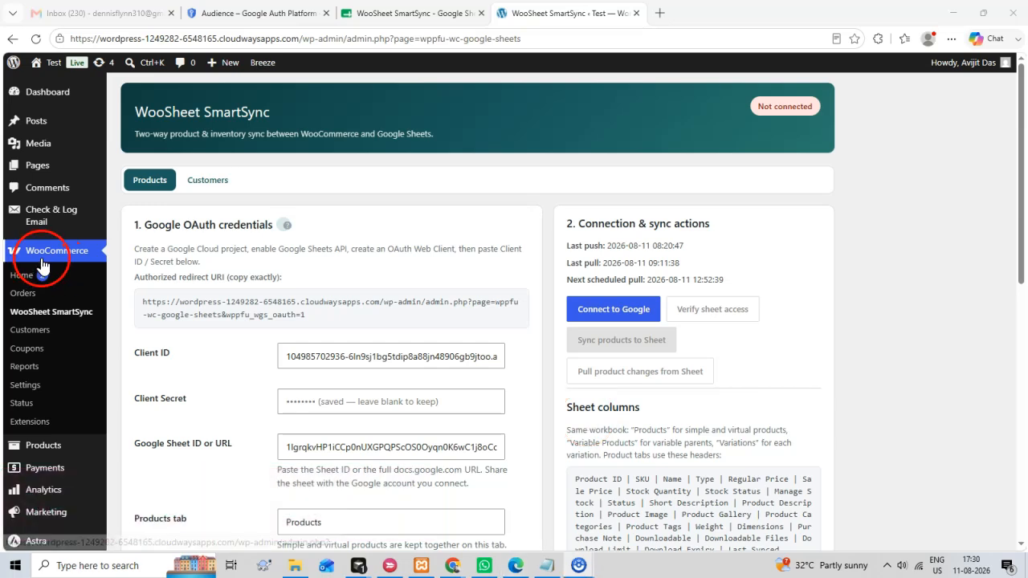
Check the Google Sheet ID in the WooSheet SmartSync plugin's OAuth credentials and save the plugin settings.
scroll(321, 361, down, 1)
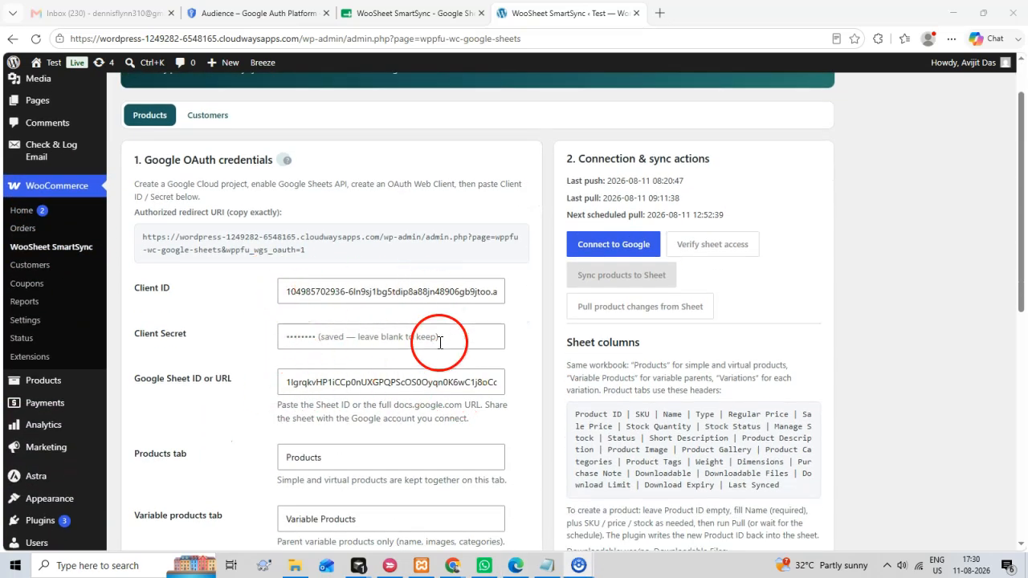
drag(288, 386, 432, 385)
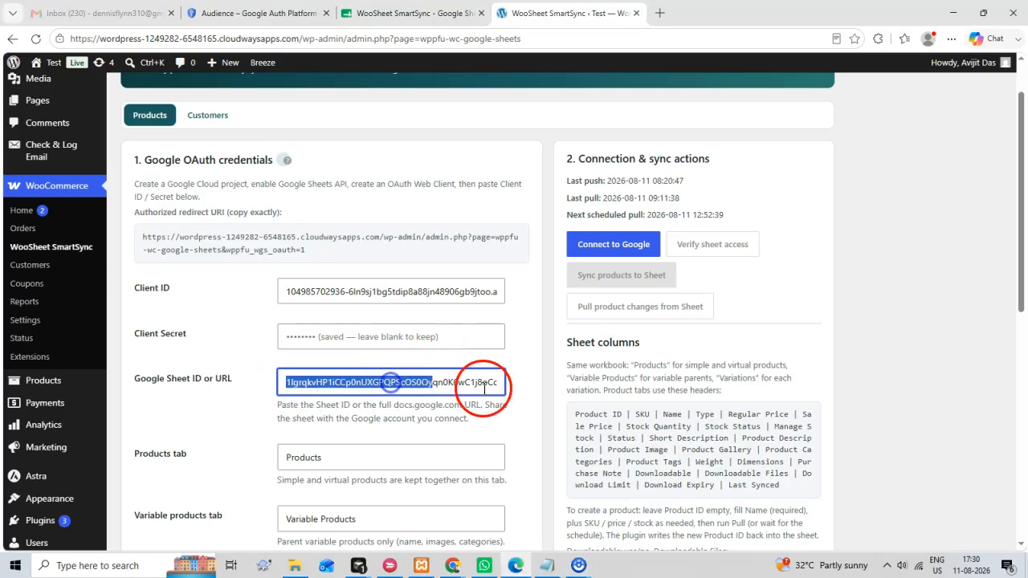
click(525, 421)
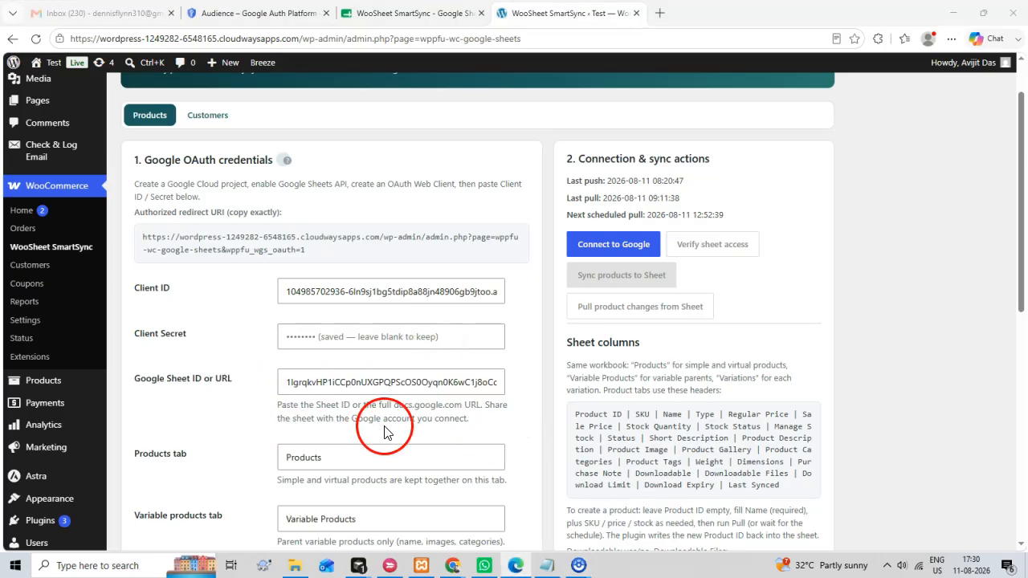
scroll(378, 431, down, 5)
scroll(260, 463, down, 3)
click(175, 305)
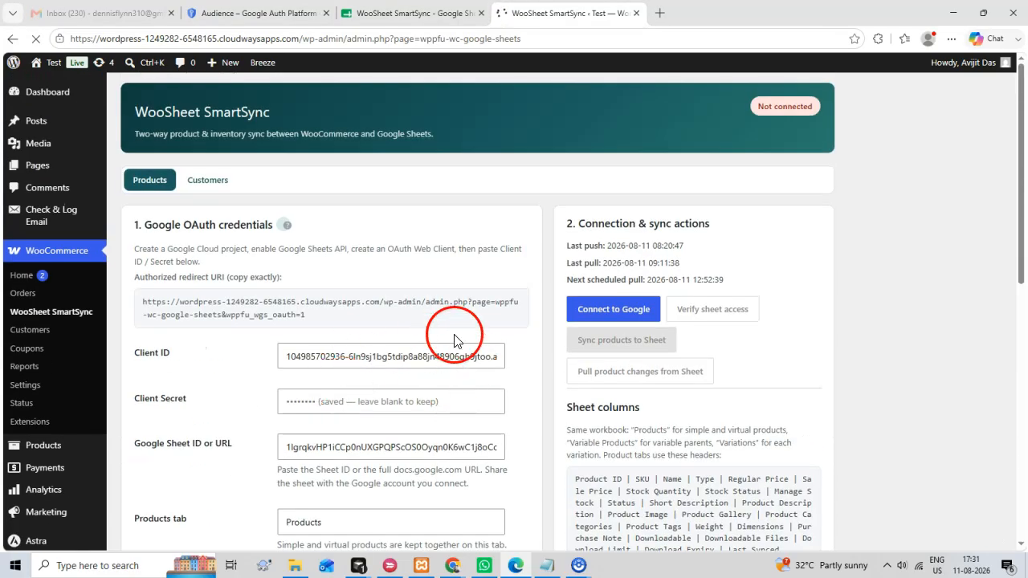
Start connecting the plugin to Google and sign in with the first listed Google account.
click(605, 347)
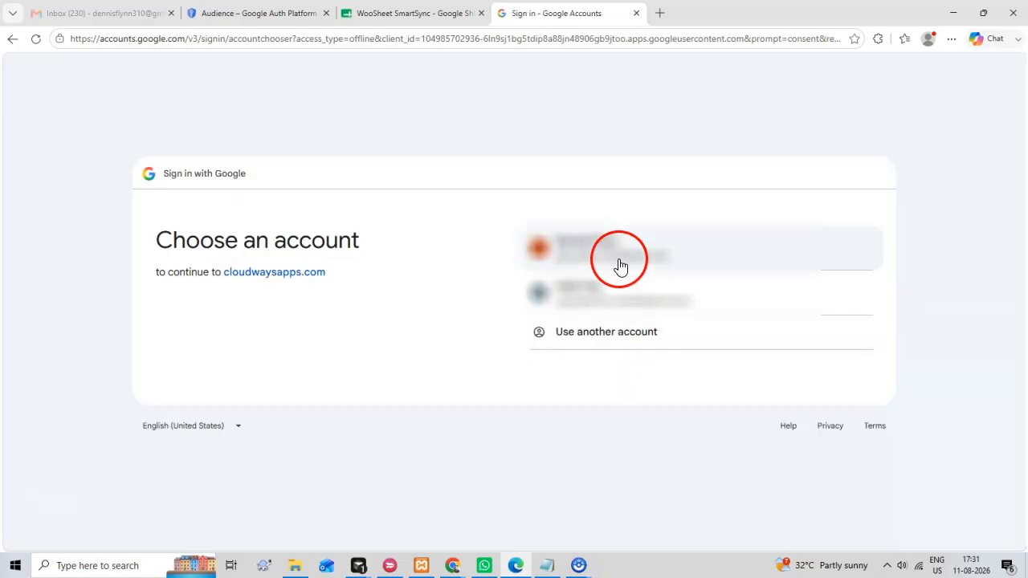
click(620, 265)
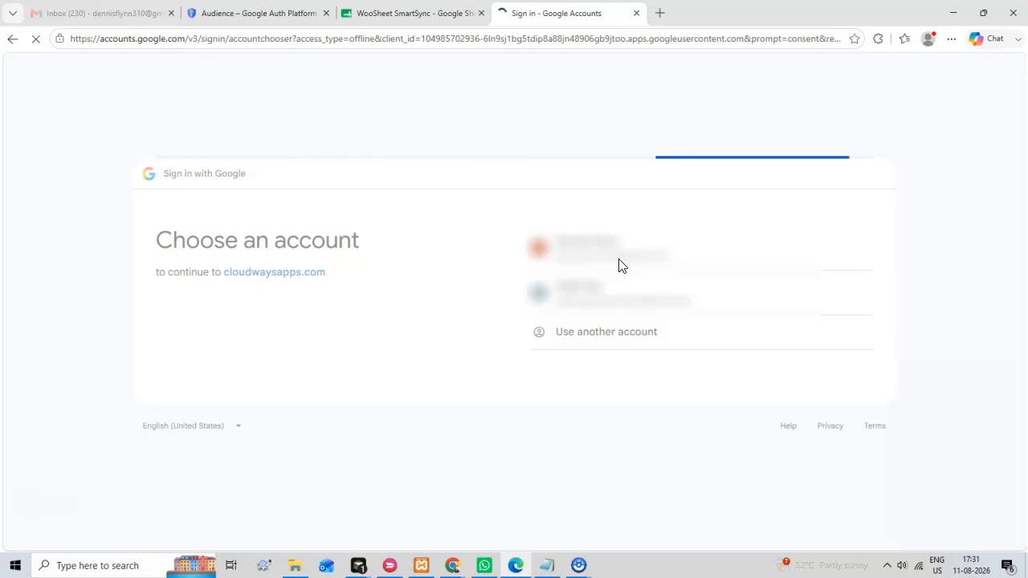
click(803, 381)
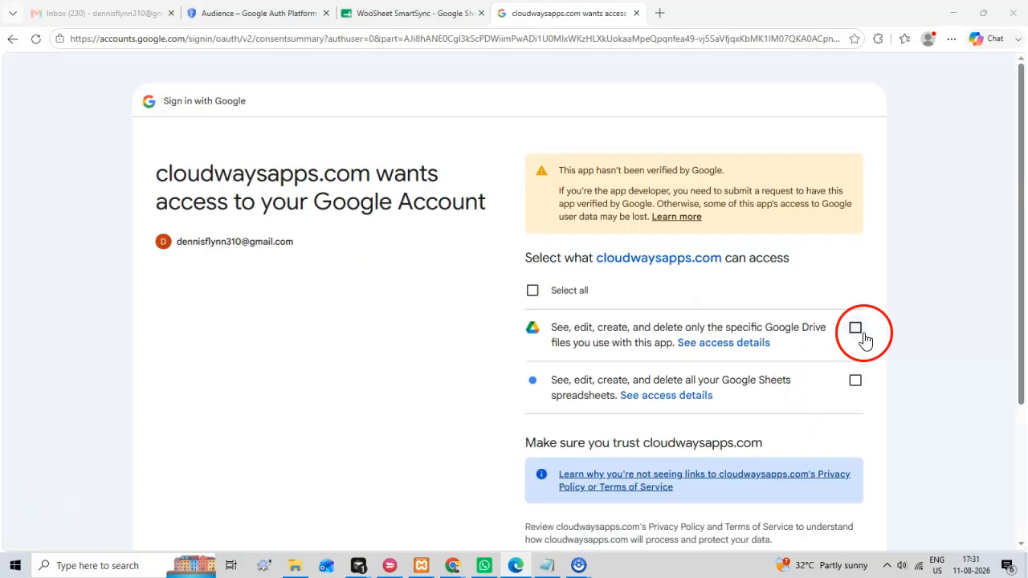
Grant cloudwaysapps.com access to its specific Google Drive files and all Google Sheets spreadsheets, and continue to finish the connection.
scroll(840, 407, down, 2)
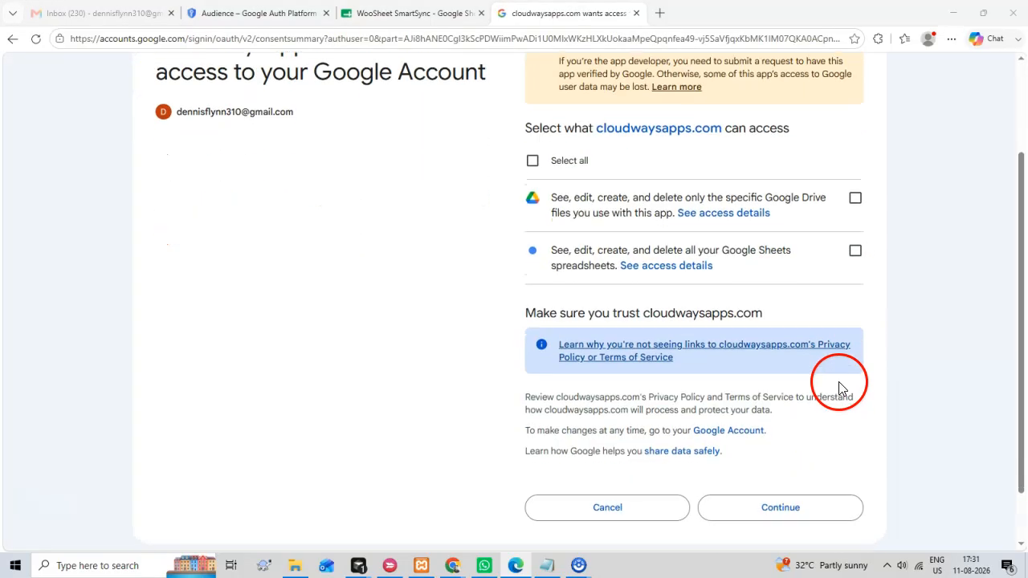
click(854, 196)
click(854, 247)
scroll(853, 241, down, 1)
click(769, 448)
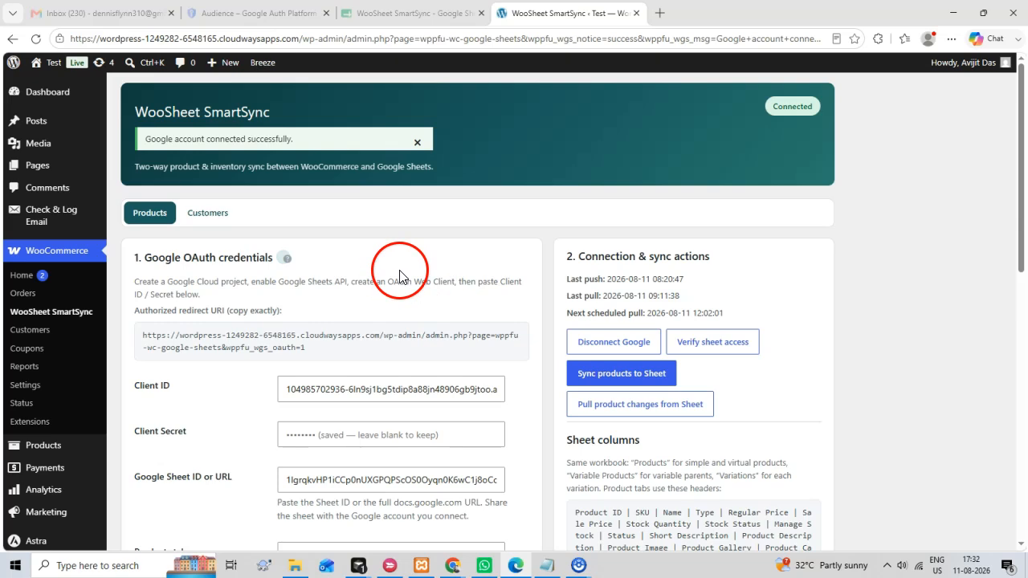
Check the plugin's Google connection status and sync the WooCommerce products to the sheet.
double_click(793, 106)
click(593, 105)
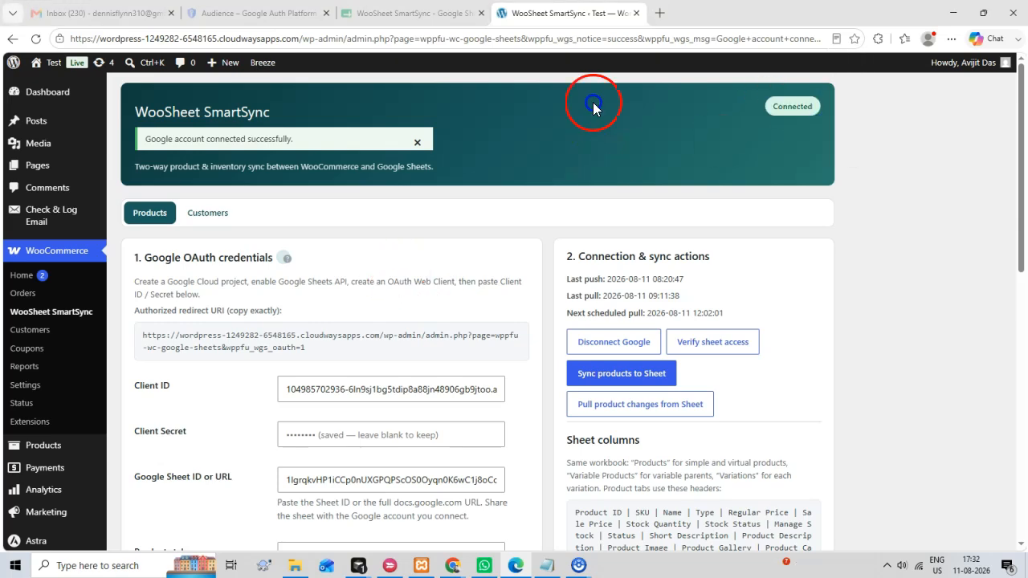
drag(305, 145, 141, 139)
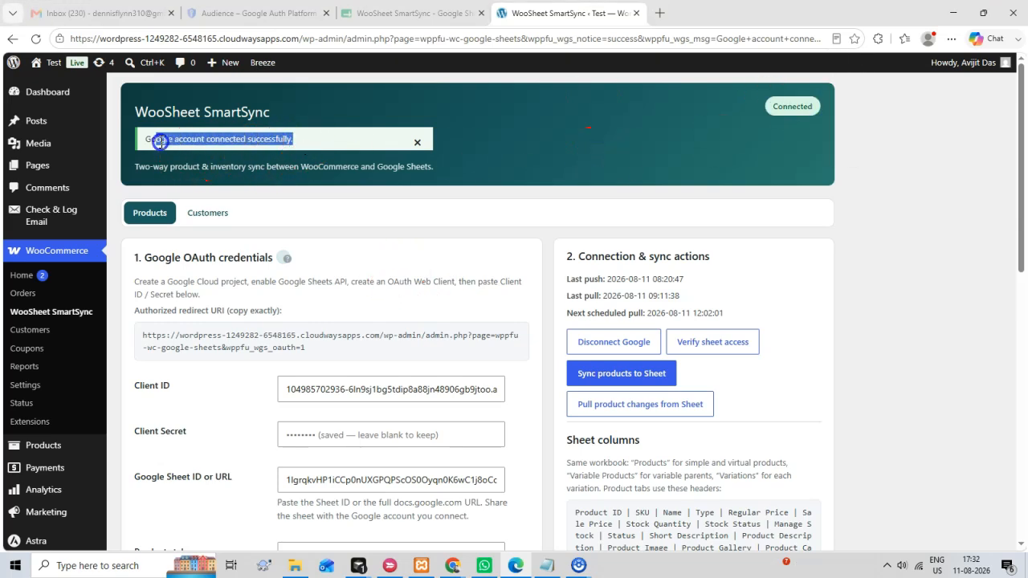
click(462, 183)
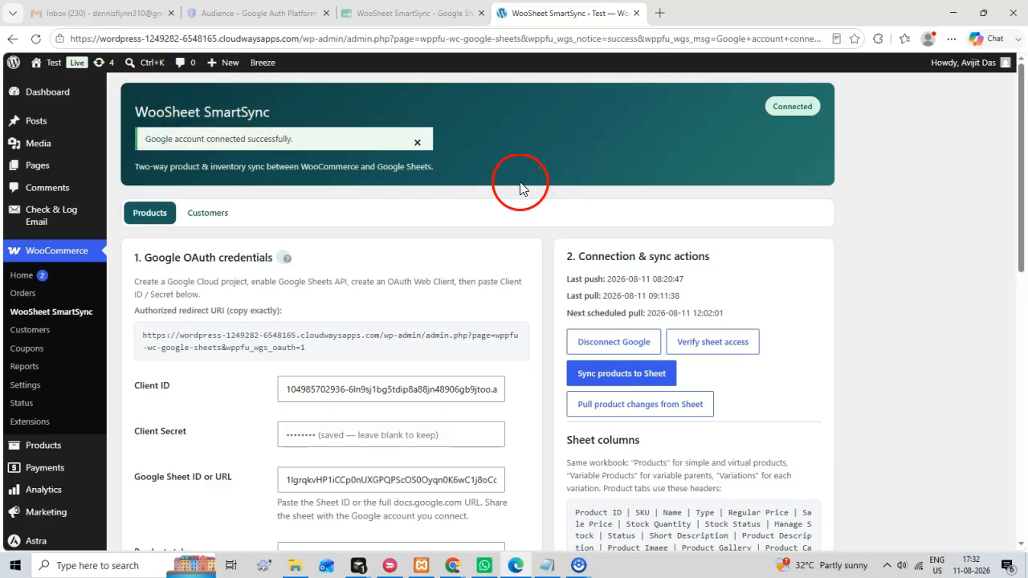
scroll(635, 377, down, 3)
scroll(626, 353, up, 3)
click(607, 376)
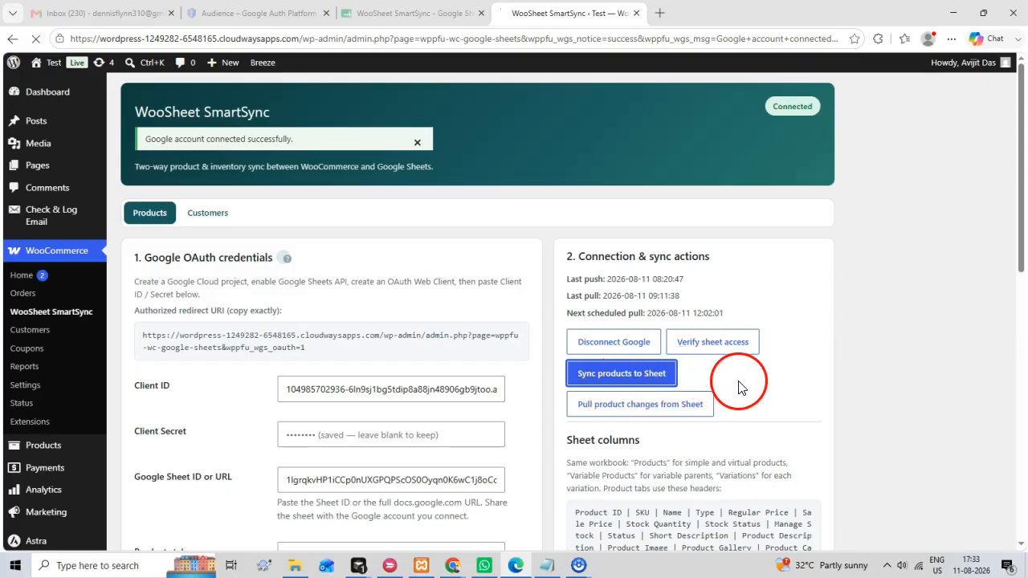
Examine the synced product data on the spreadsheet's Products, Variable Products and Variations sheets.
click(434, 16)
click(178, 538)
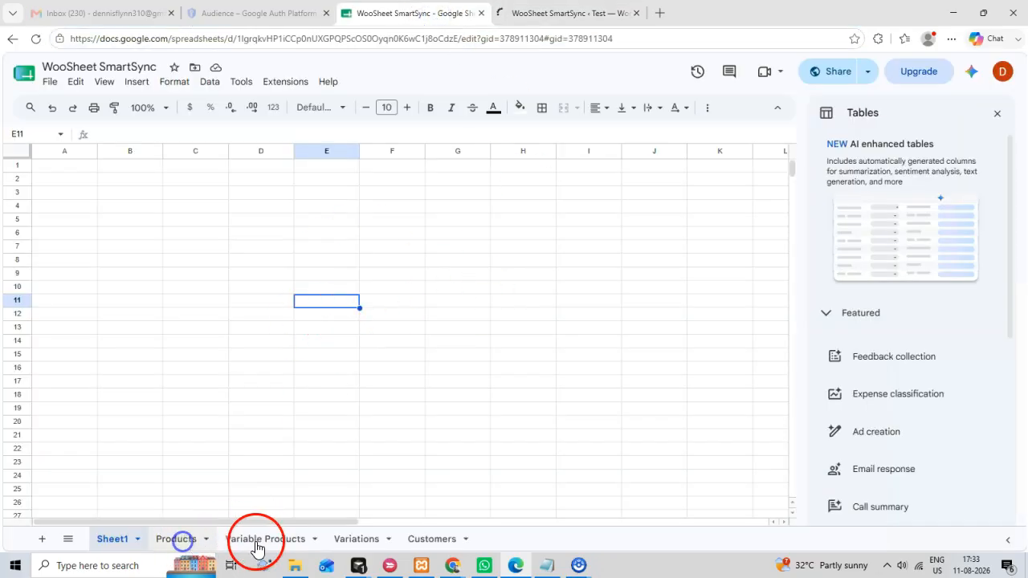
click(273, 539)
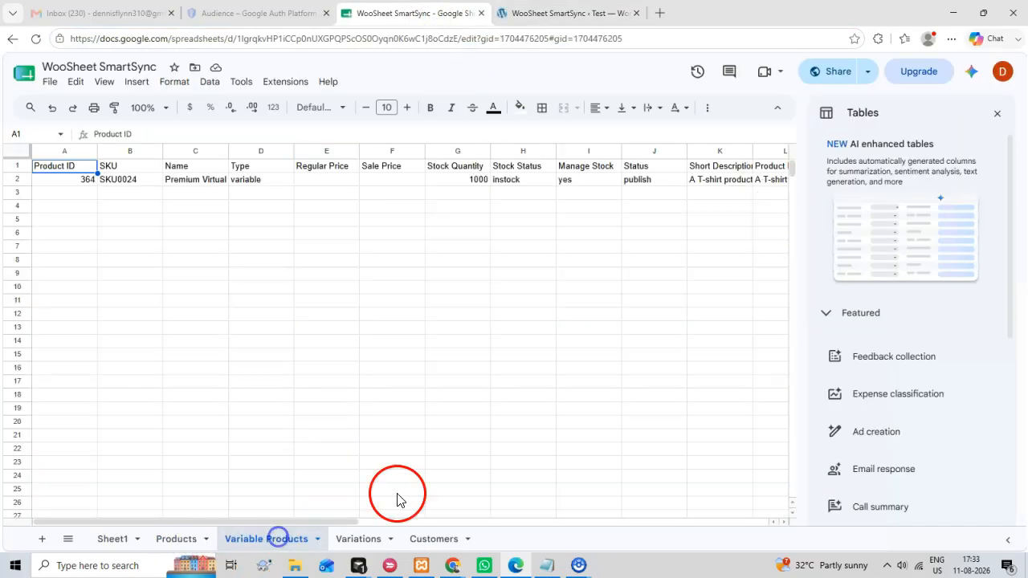
click(387, 536)
click(177, 539)
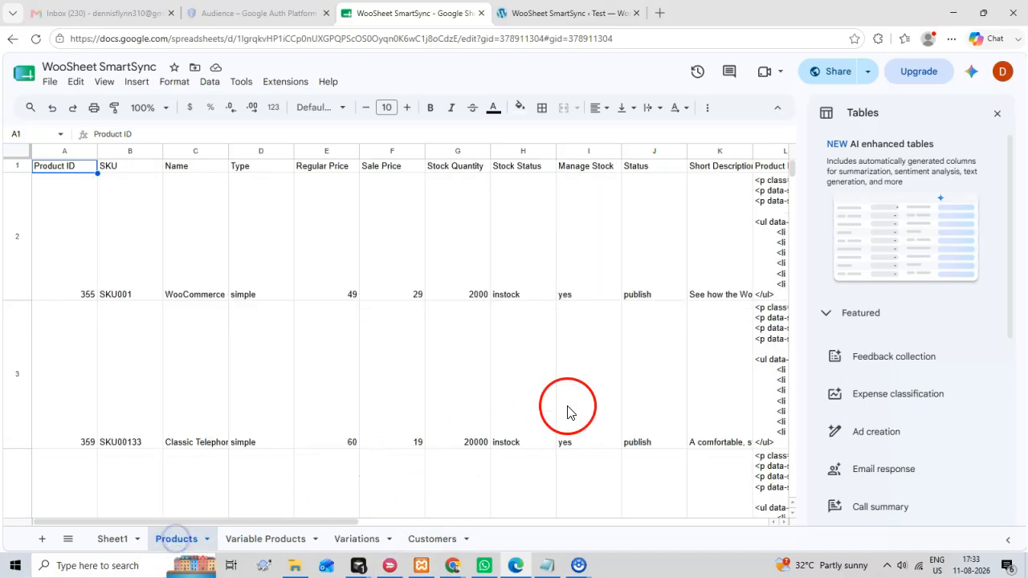
drag(342, 515, 291, 525)
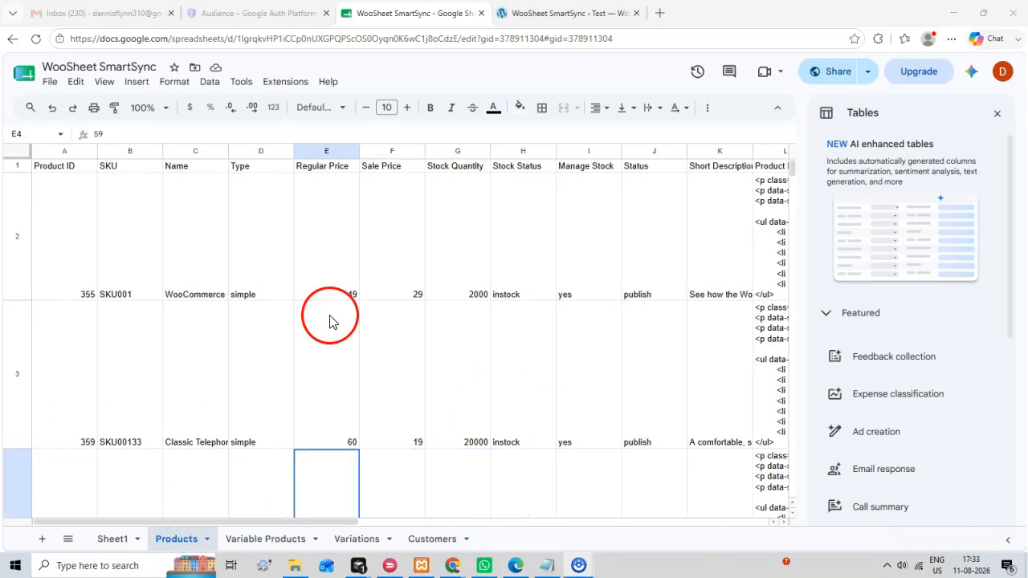
scroll(329, 321, down, 5)
scroll(329, 321, up, 5)
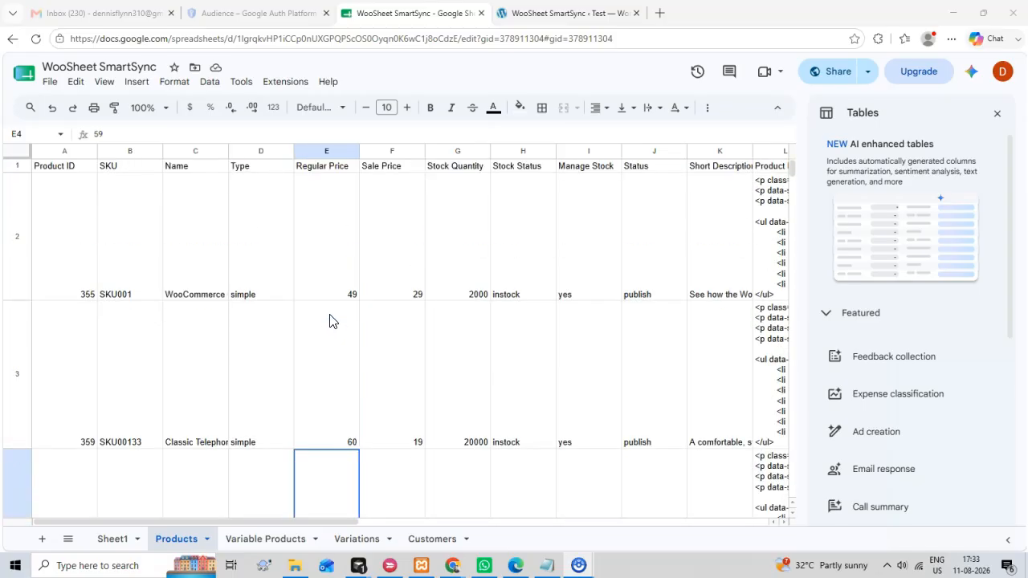
click(275, 538)
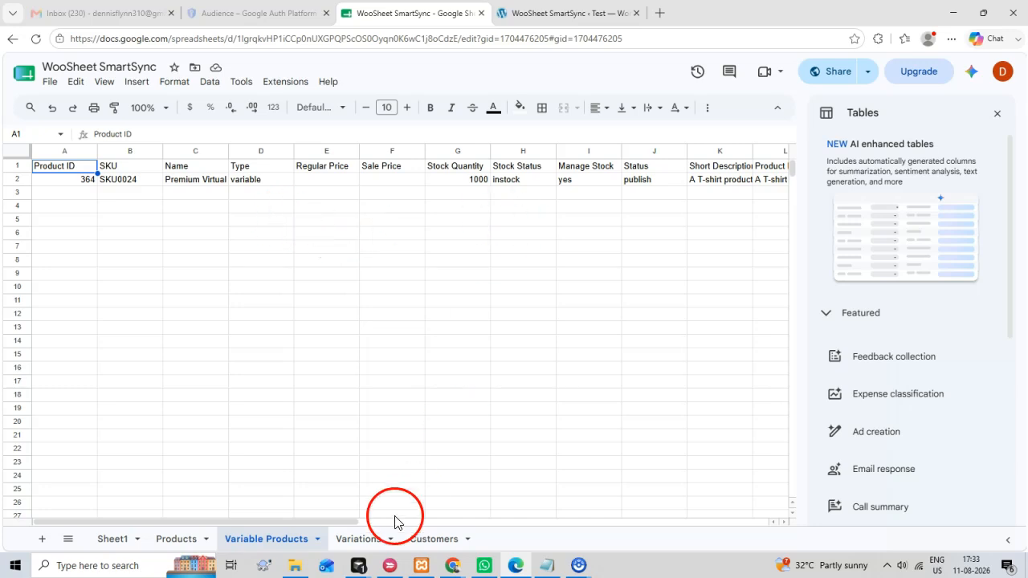
click(374, 544)
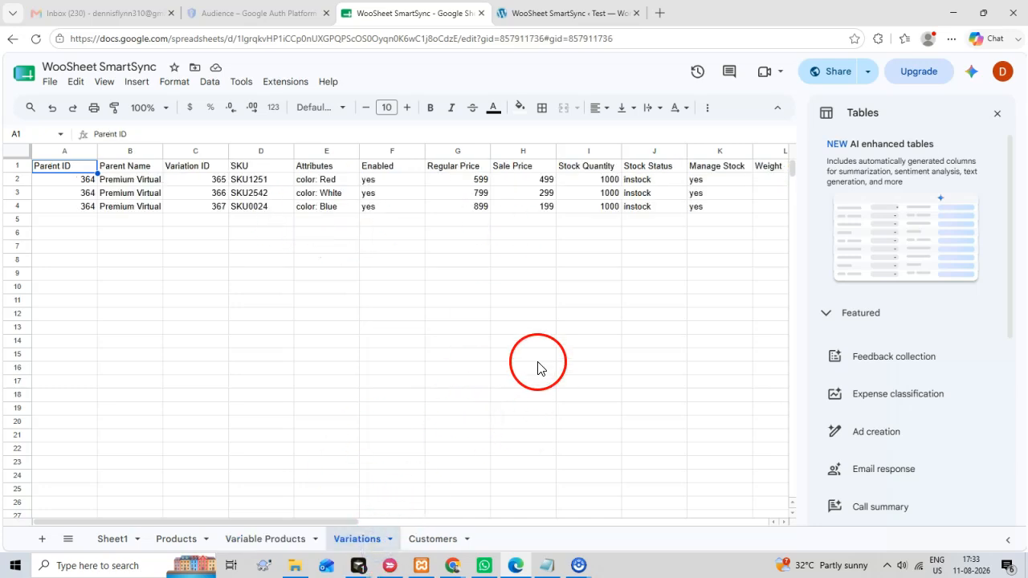
drag(316, 522, 581, 525)
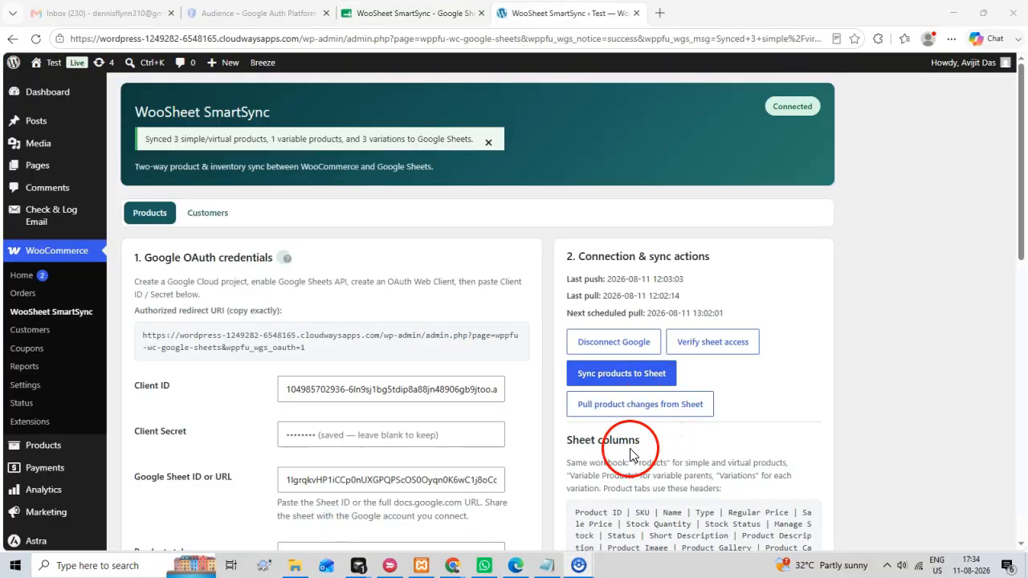